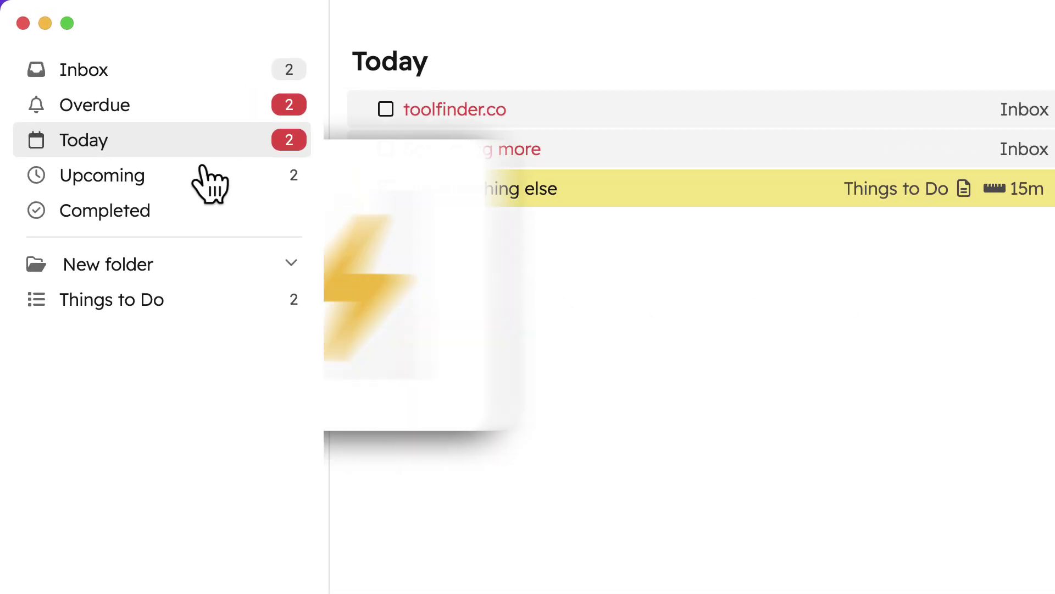
Step: Step through the Upcoming and Completed views and New folder, ending on the Things to Do list
click(102, 175)
click(198, 214)
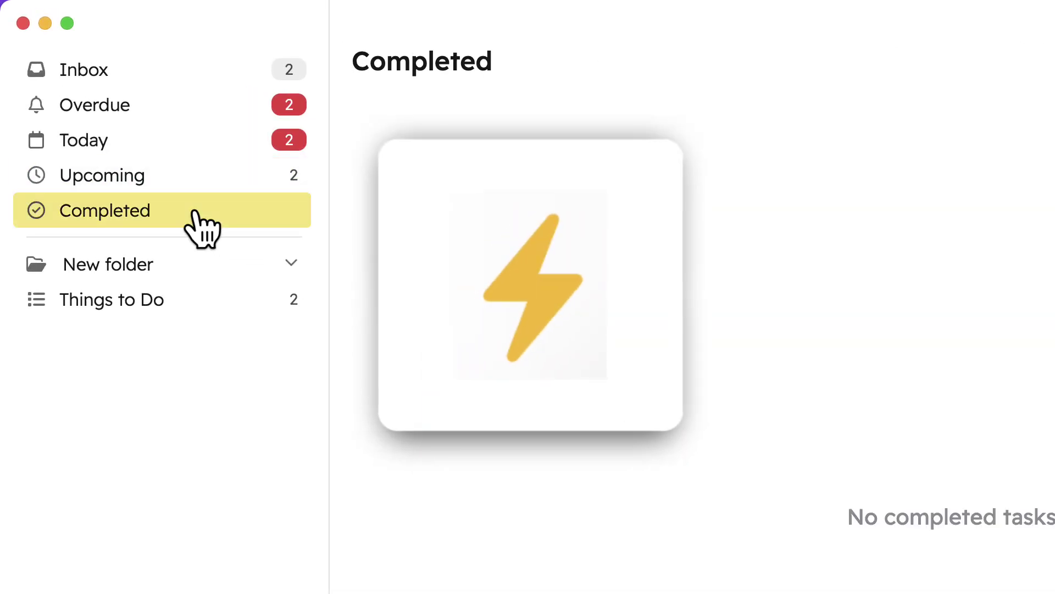
click(216, 273)
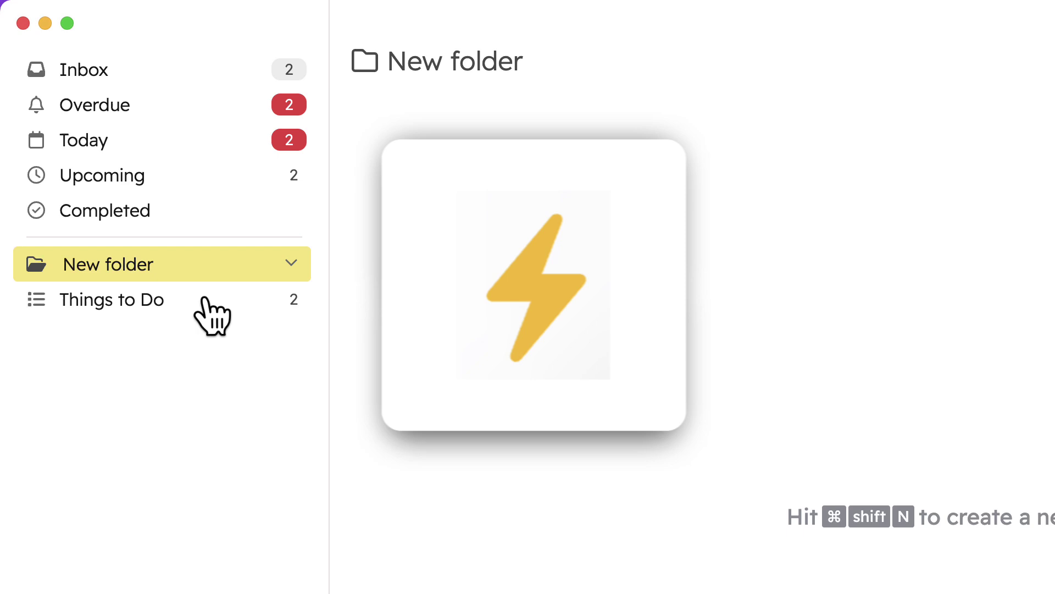
click(216, 300)
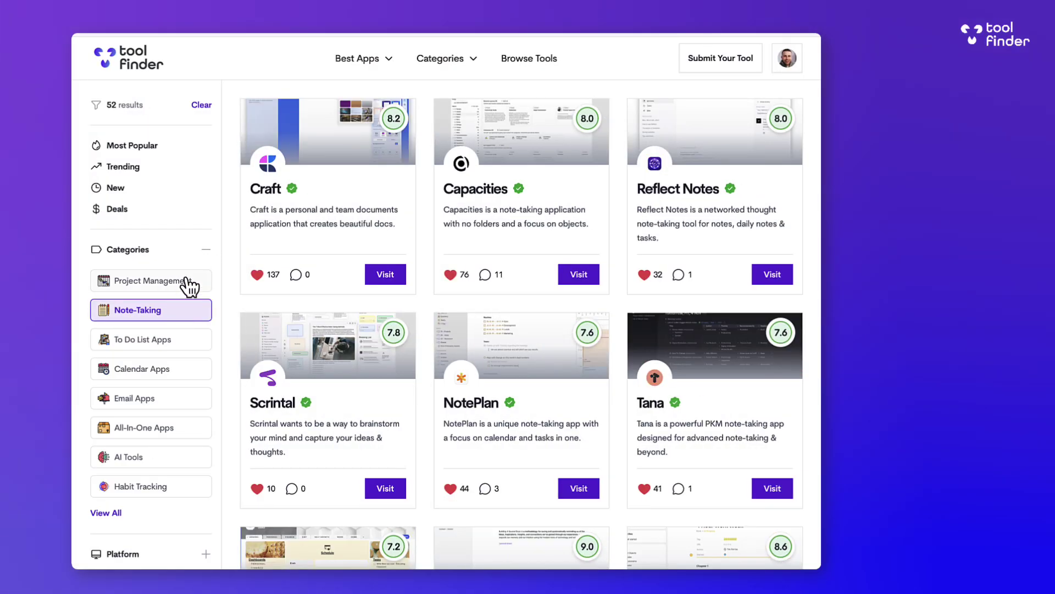
click(207, 252)
Step: Filter the catalogue to note-taking apps on iOS and go to the Obsidian review page
click(206, 290)
click(202, 322)
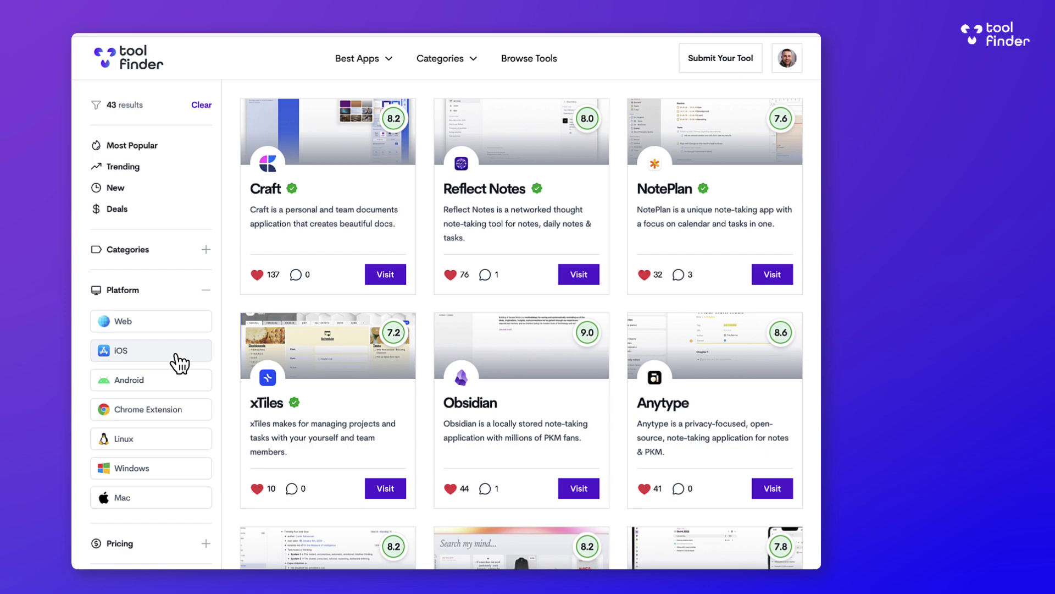
click(206, 289)
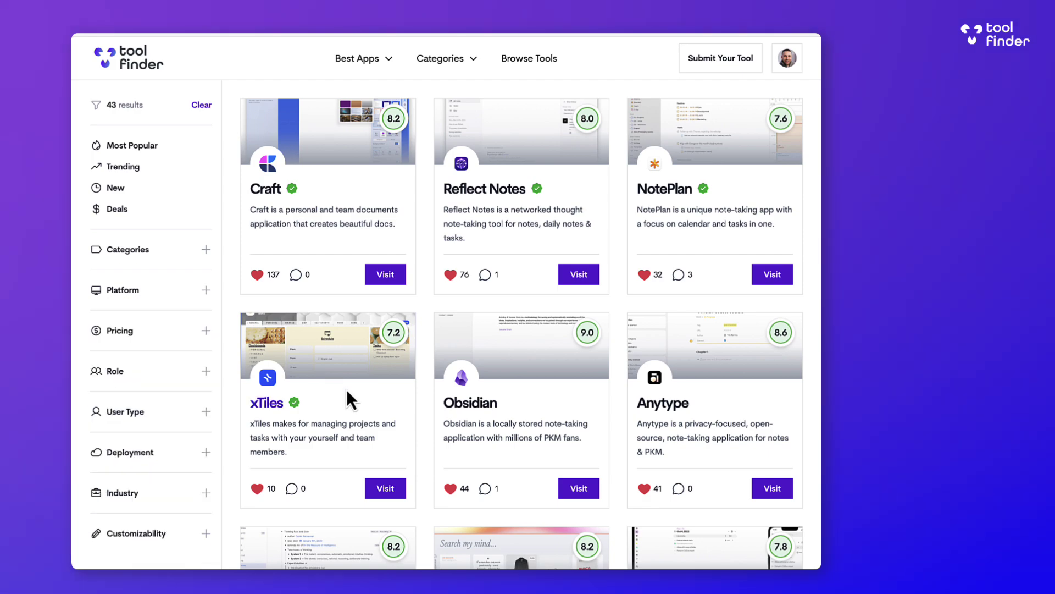
click(523, 381)
scroll(644, 398, down, 8)
scroll(643, 397, down, 5)
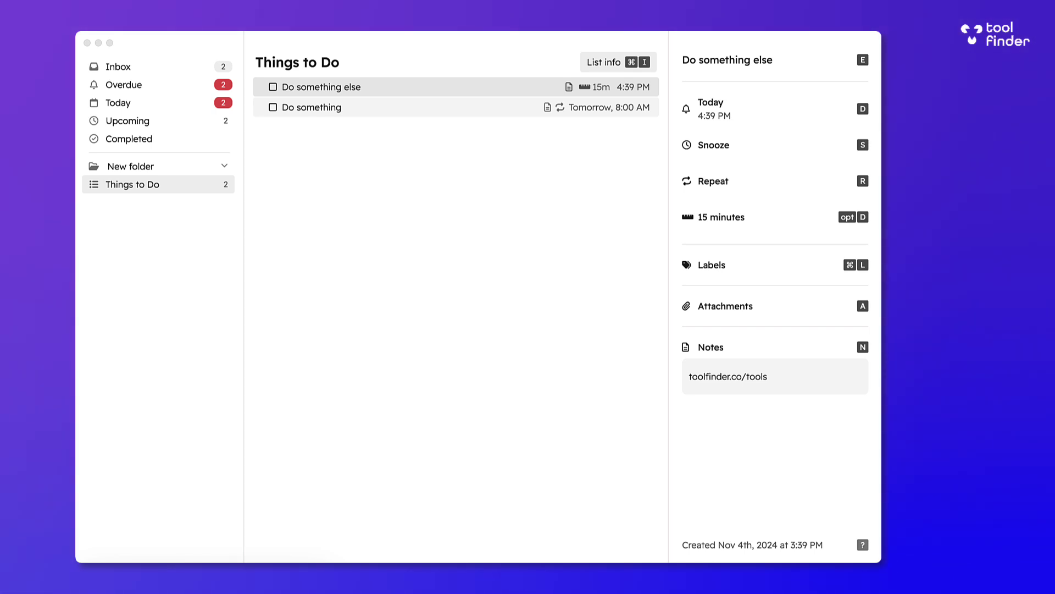
Step: Add empty task rows, discard them and delete the Do something task
click(304, 208)
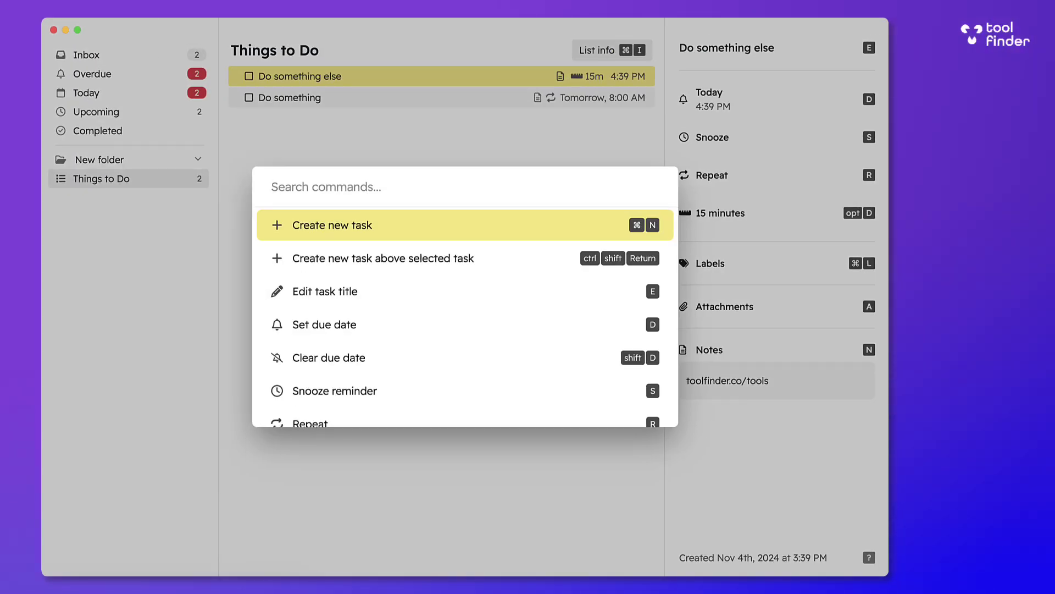
click(322, 227)
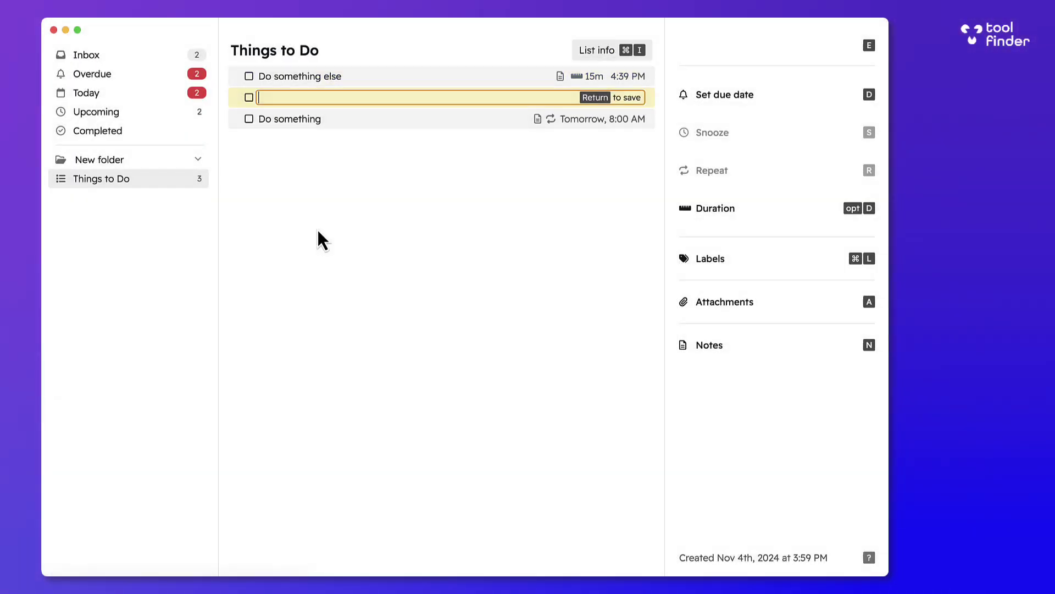
key(super+n)
key(super+n)
key(super+n)
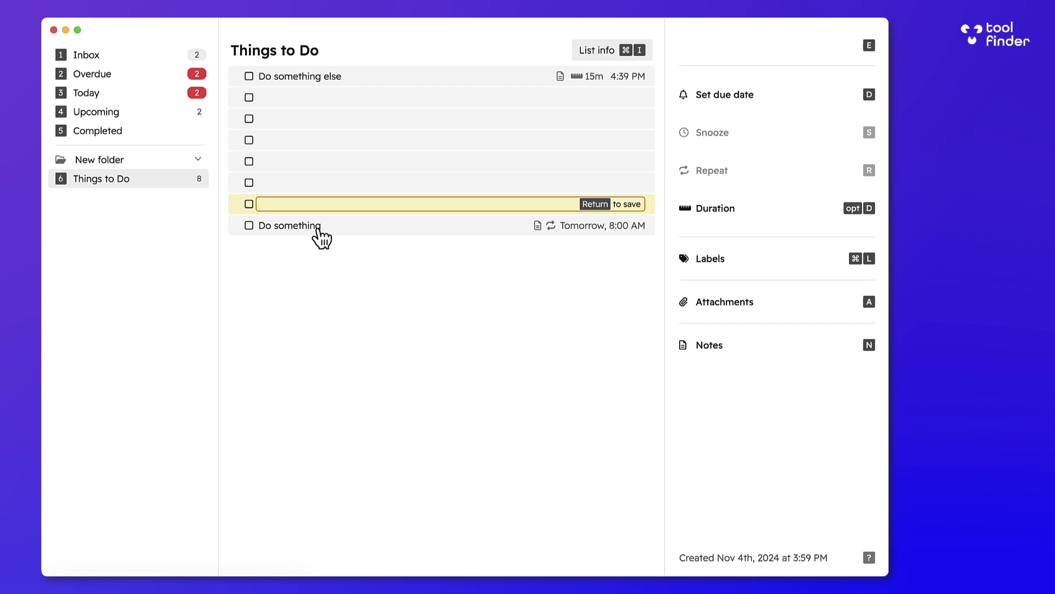
key(Escape)
key(BackSpace)
key(BackSpace)
key(BackSpace)
key(BackSpace)
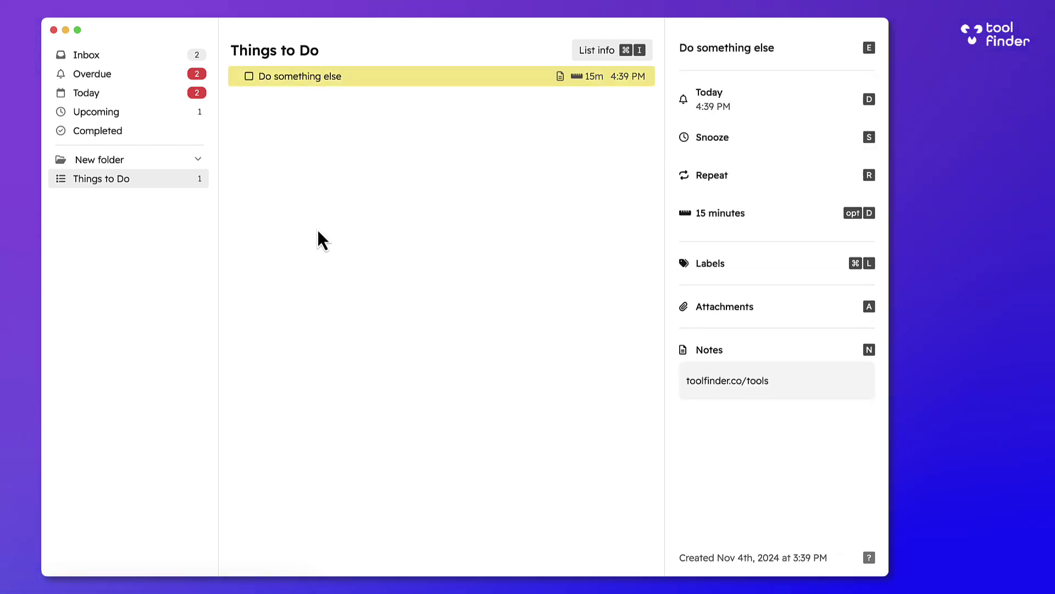
Step: Create a new task named Something, duplicate it and delete the duplicate
key(super+n)
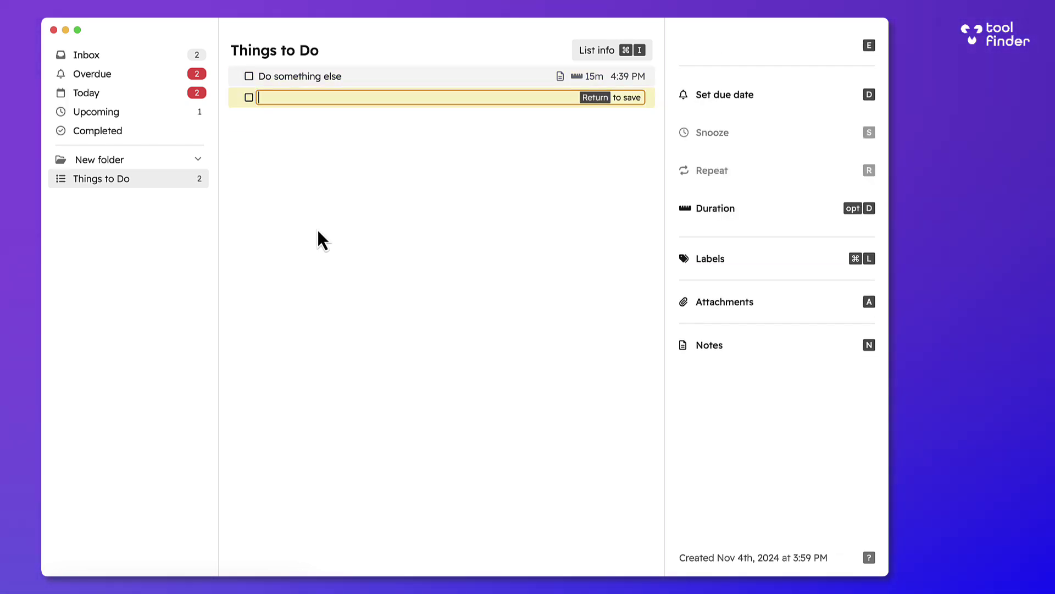
text(Something)
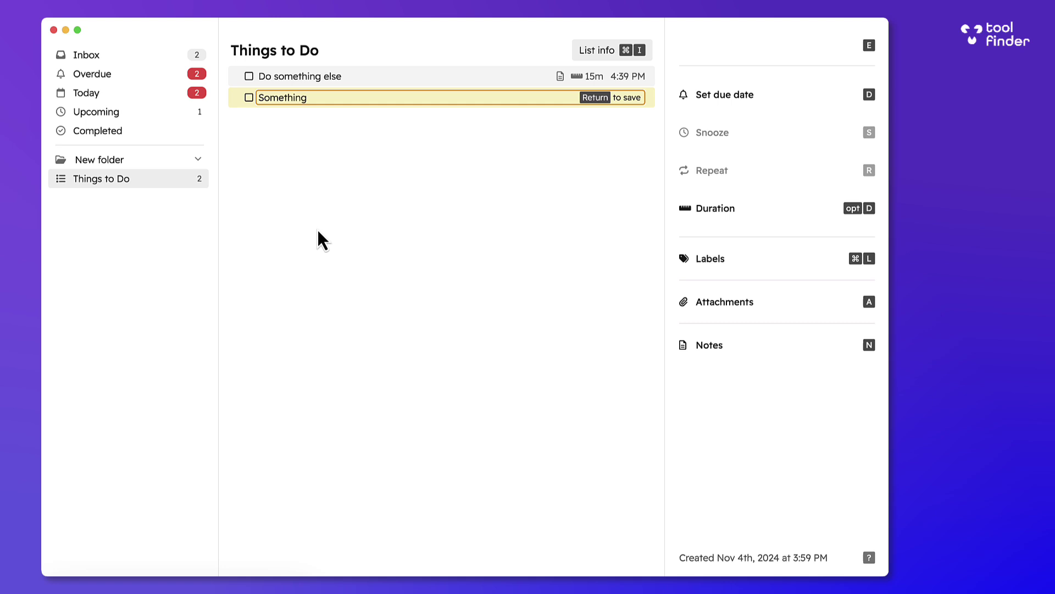
key(Return)
key(Return)
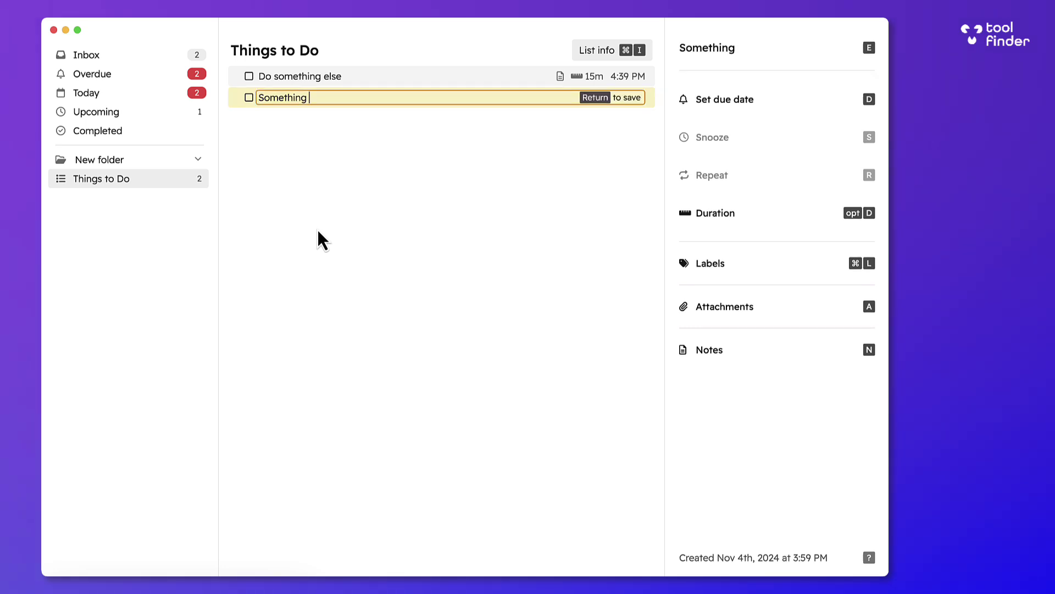
key(Return)
key(cmd)
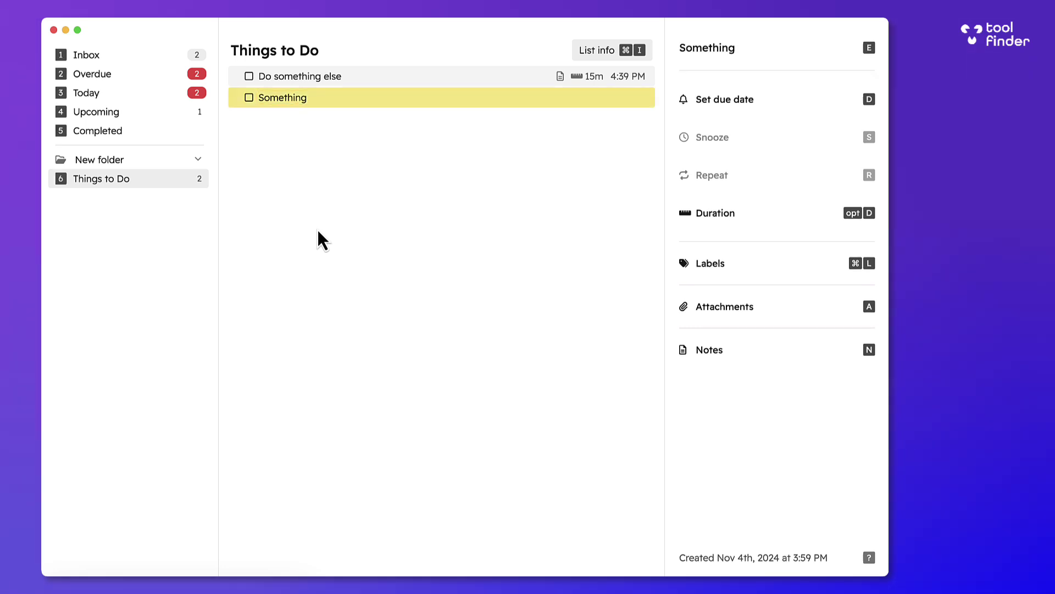
key(super+d)
key(BackSpace)
Step: Via the command palette, set the Something task due Tomorrow 8:00 AM
key(super+k)
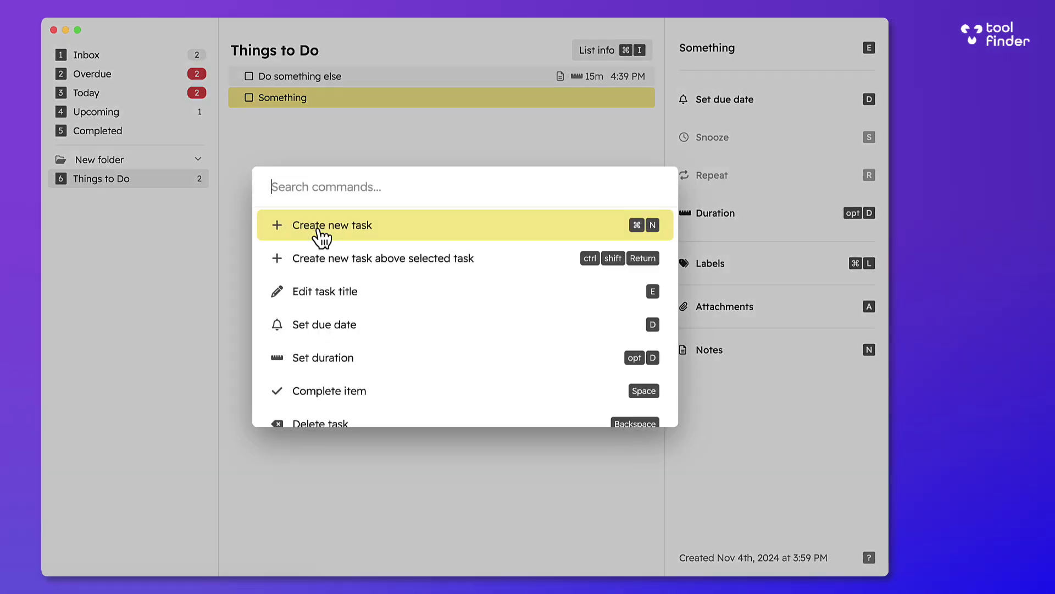
key(Down)
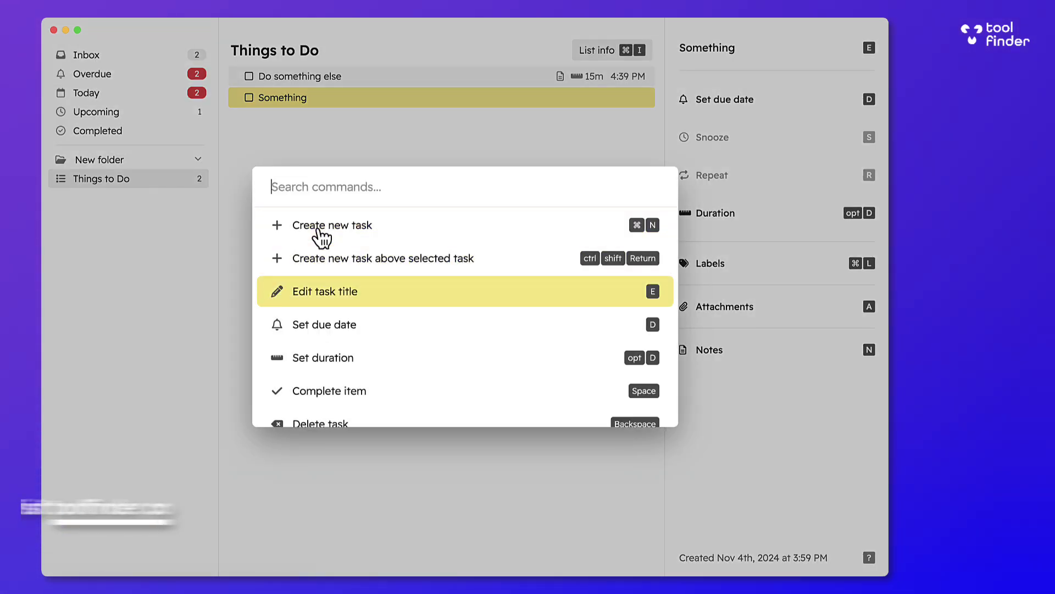
key(Down)
key(Escape)
key(d)
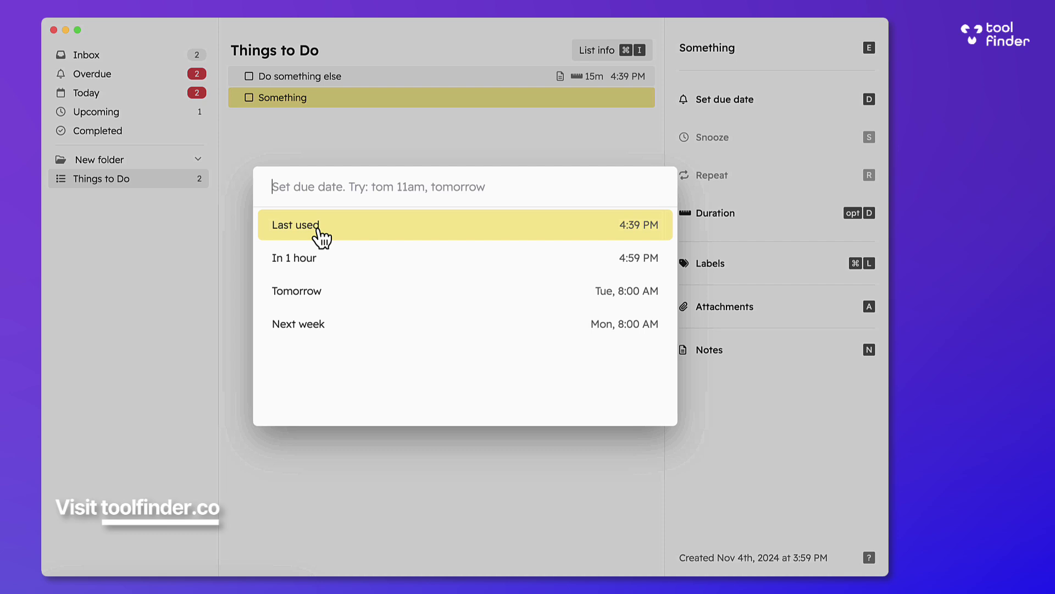
key(Down)
key(Down)
key(Return)
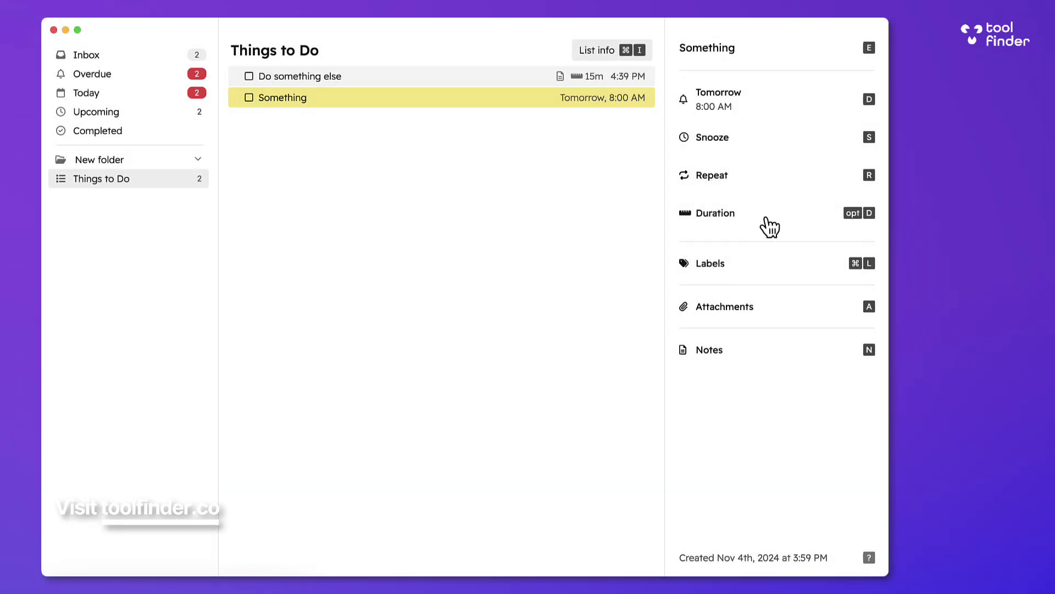
Step: Give the task a 30 minute duration and look at its notes editor without changes
key(alt+d)
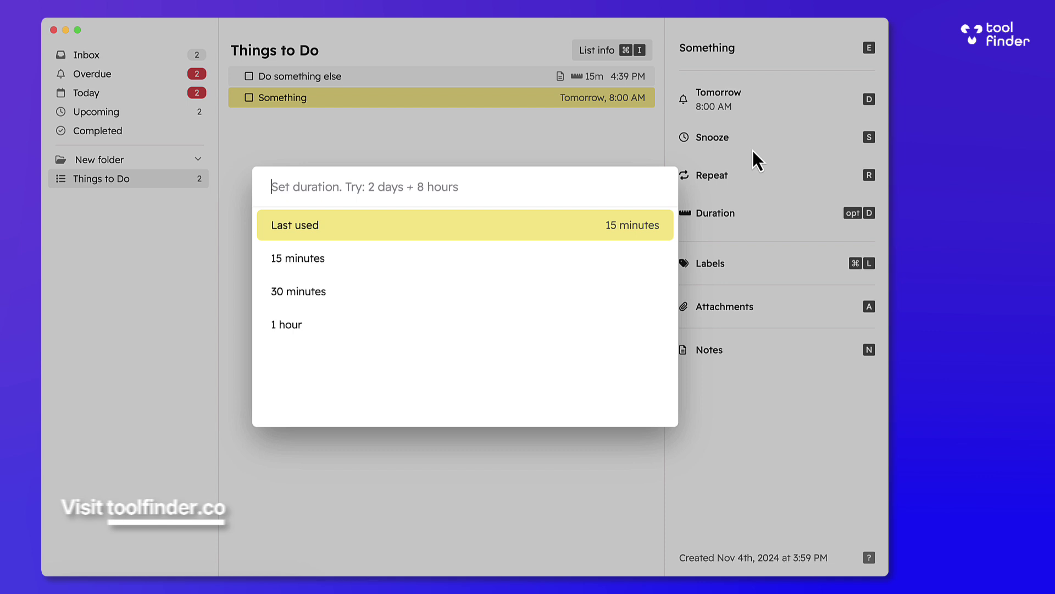
key(Down)
key(Down)
key(Return)
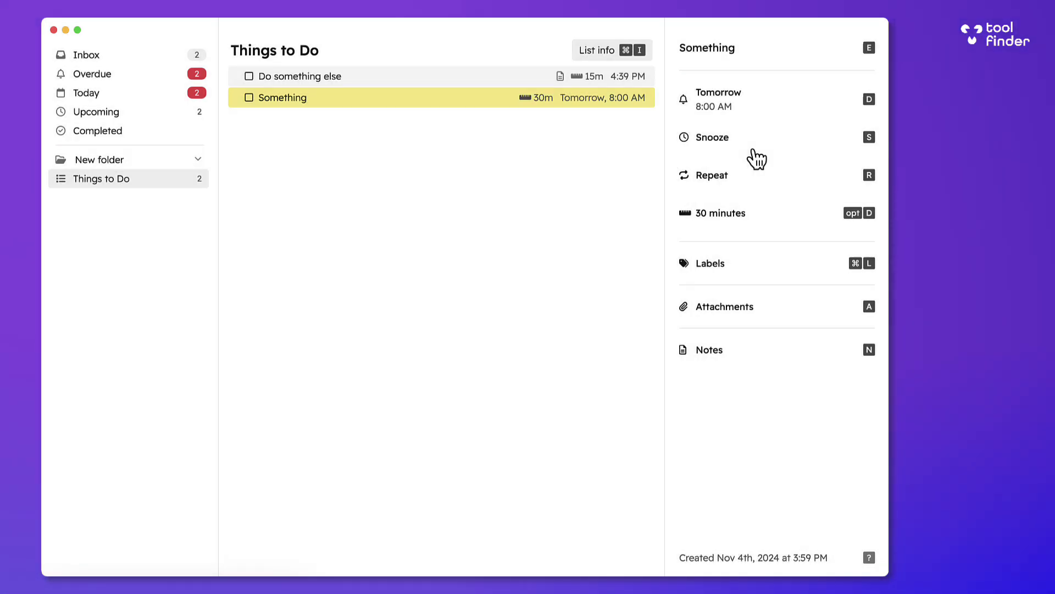
click(746, 355)
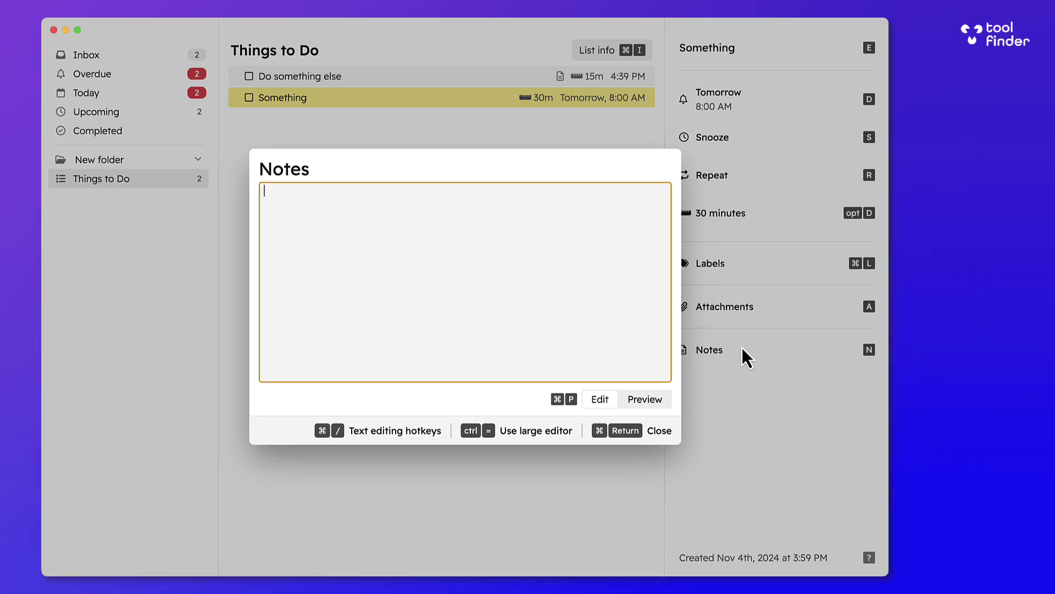
key(ctrl+equal)
key(super+Return)
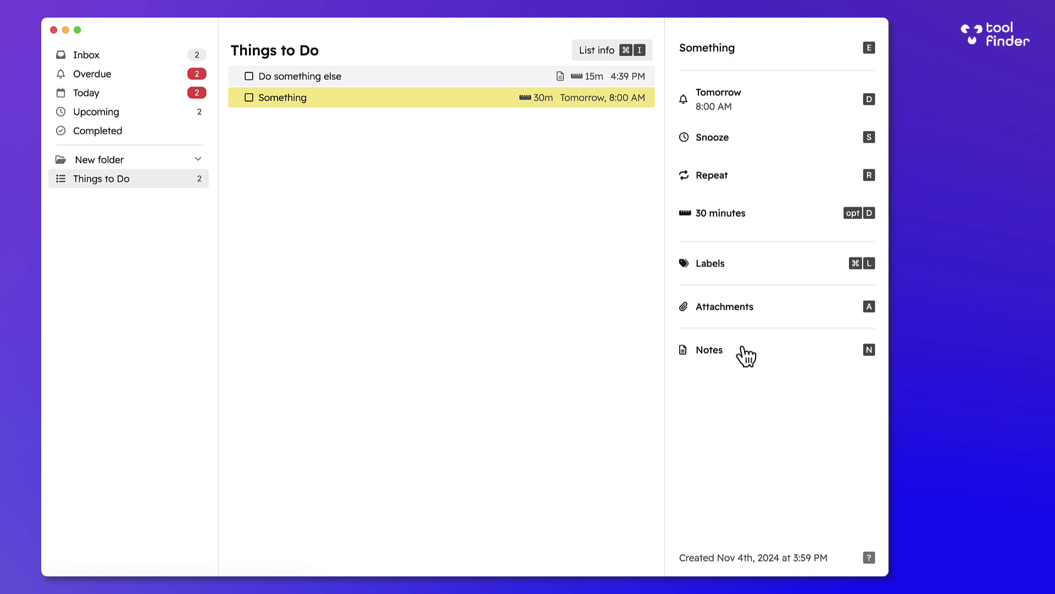
Step: Snooze the task one hour until Tomorrow 9:00 AM and leave Repeat unset
key(s)
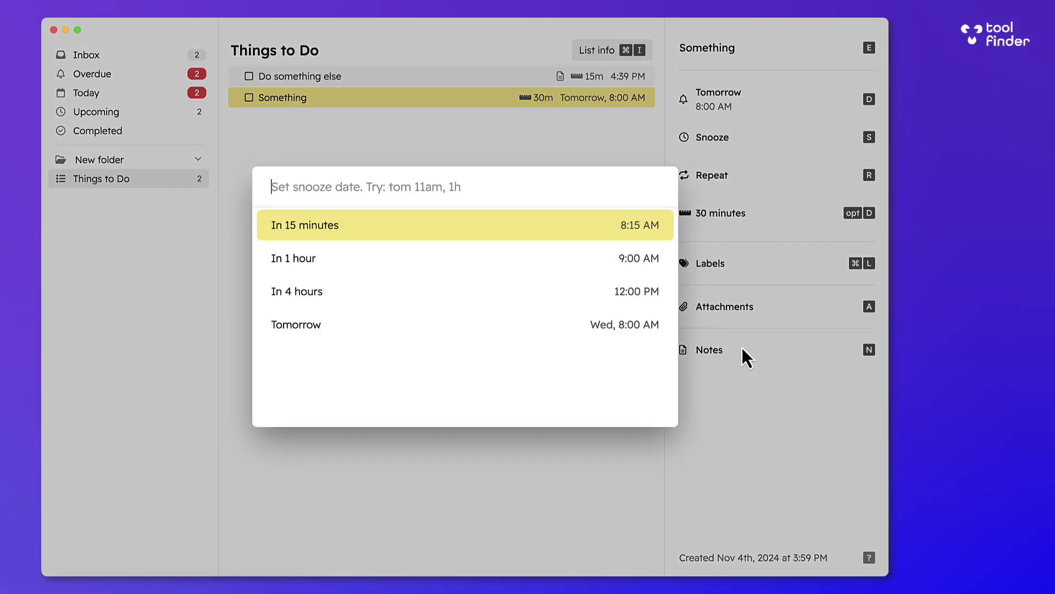
key(Down)
key(Return)
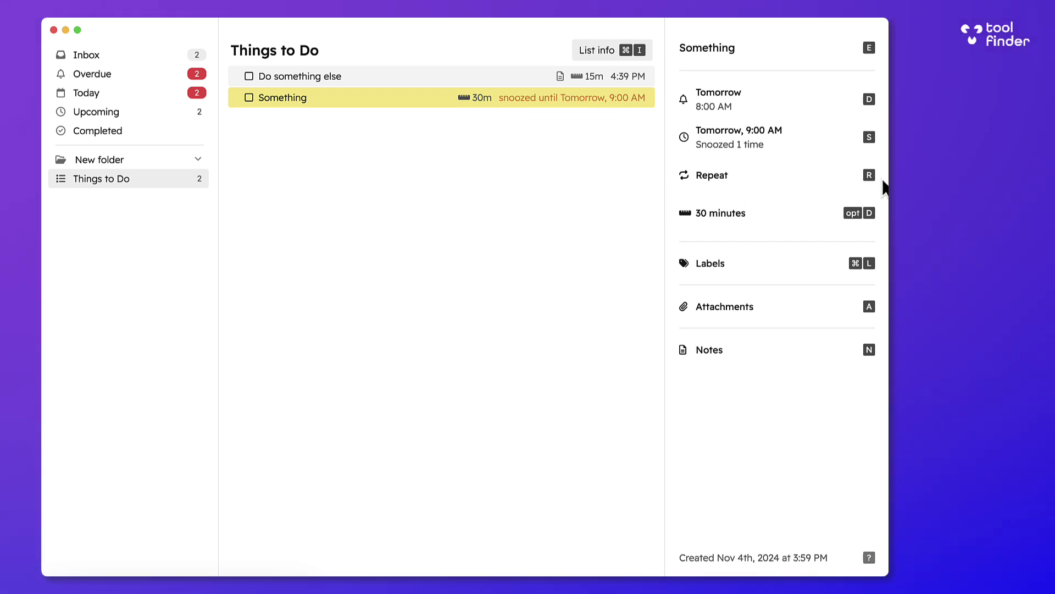
click(742, 174)
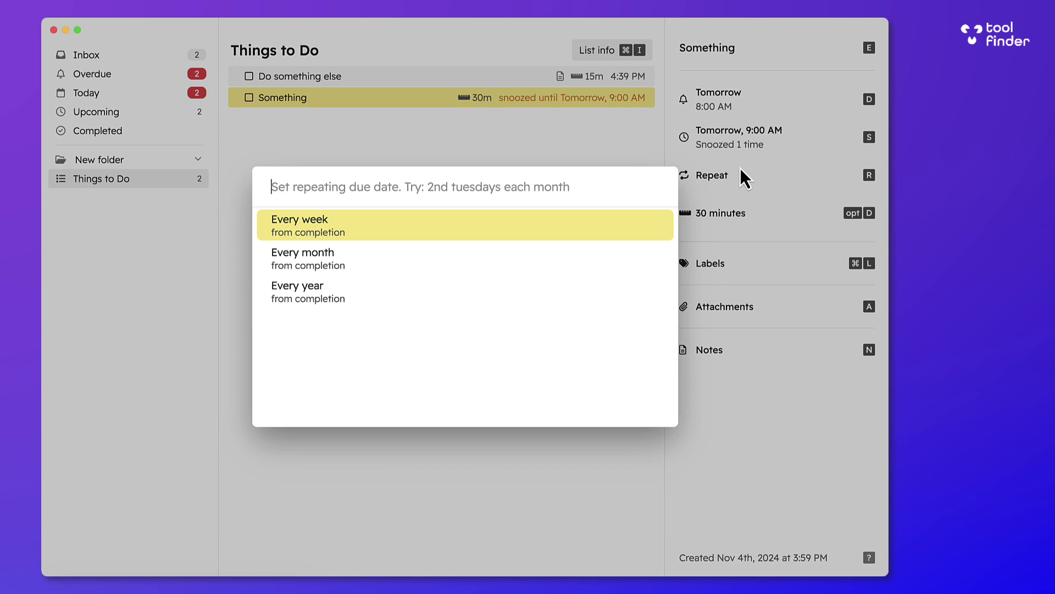
key(Escape)
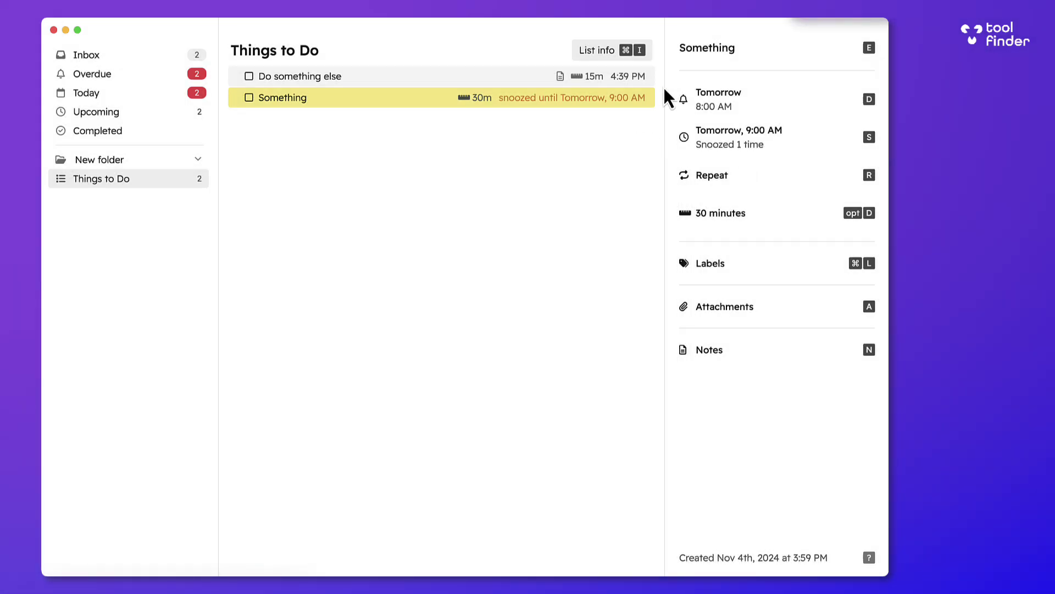
Step: Finish editing the Something title and bring up its label picker from the command palette
click(384, 96)
key(Return)
key(super+k)
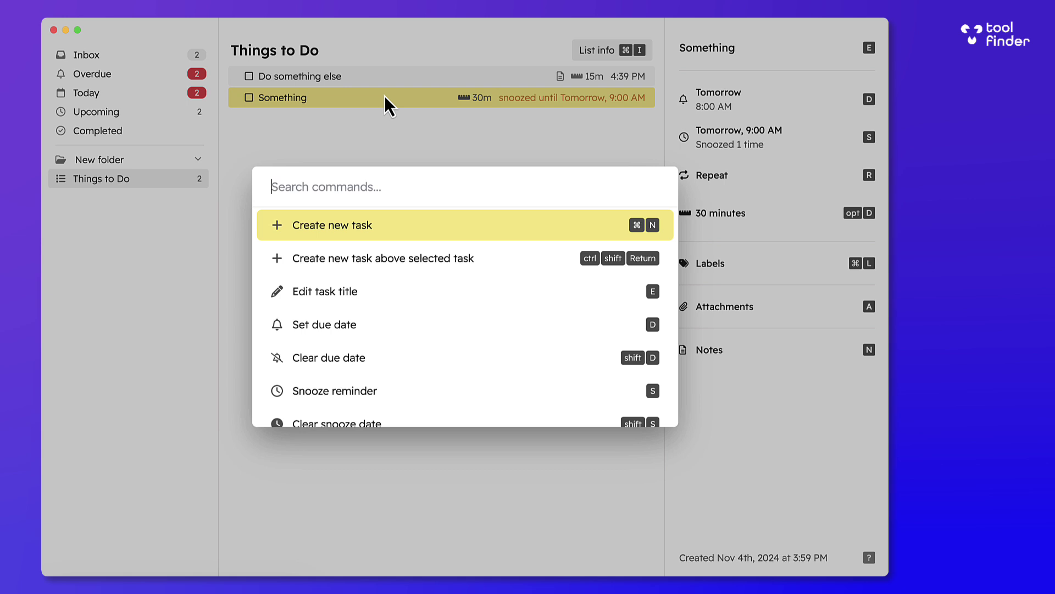
text(label)
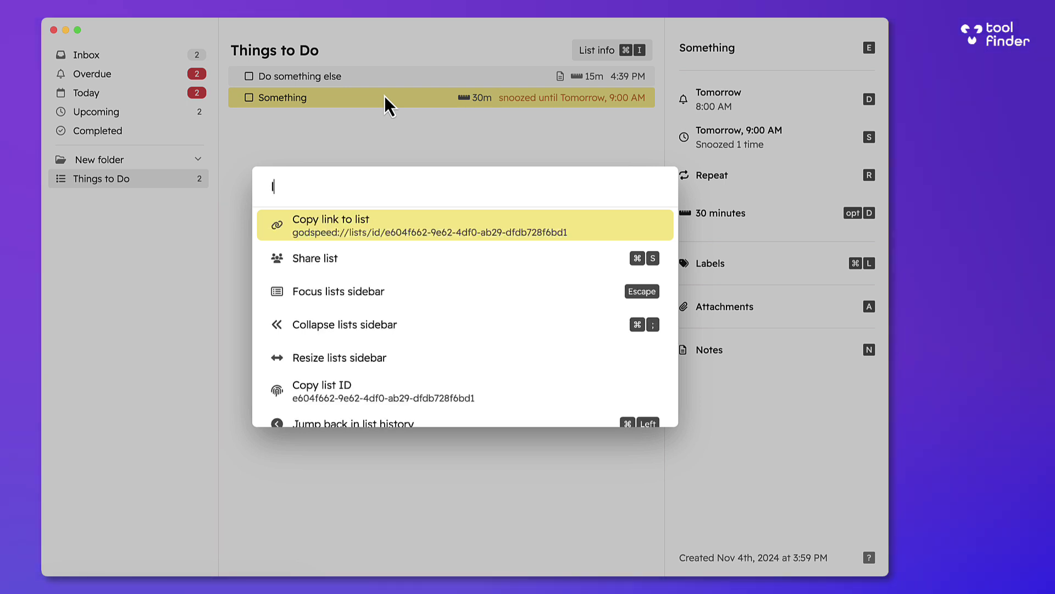
key(Return)
Step: Create a new label named task and apply it to Something
key(Down)
key(super+n)
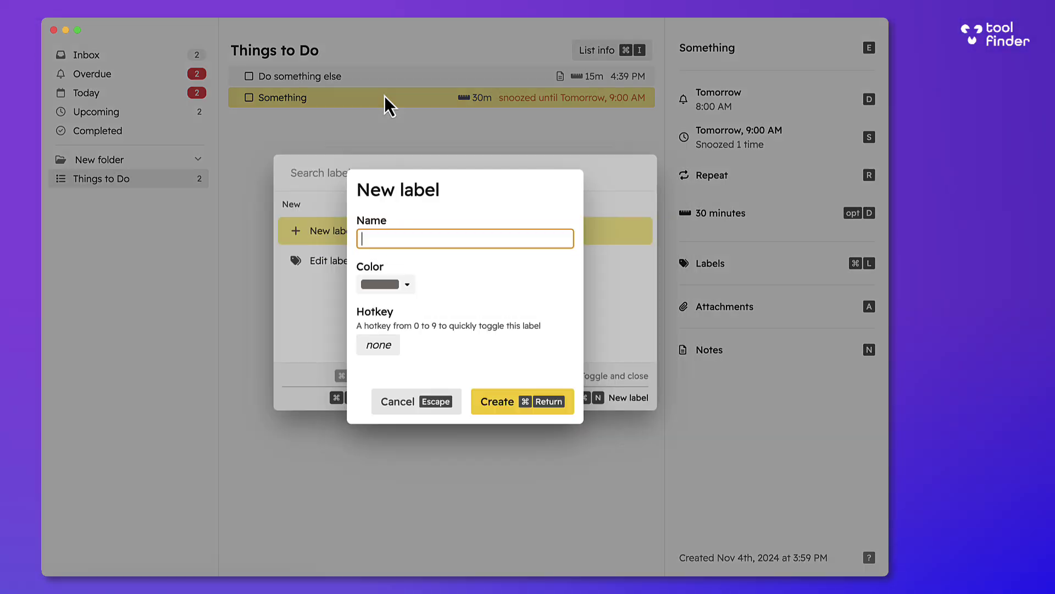
text(t)
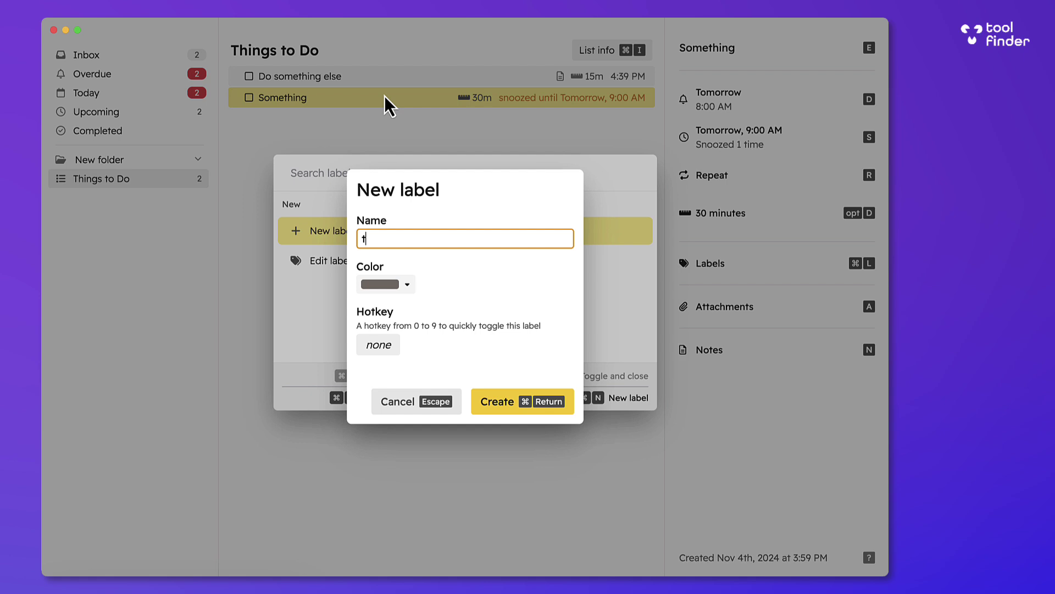
text(ask)
key(super+Return)
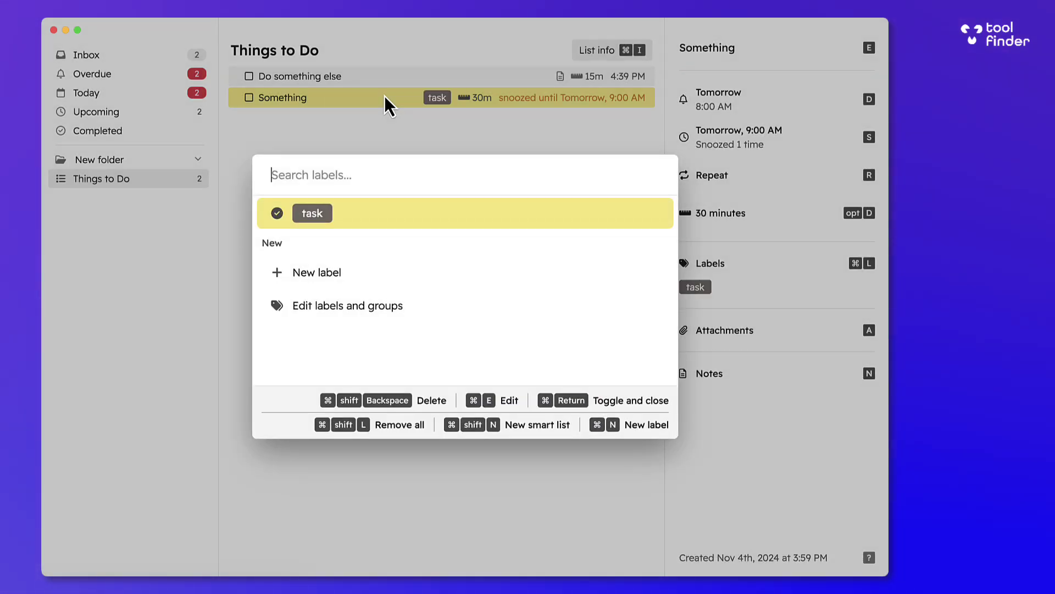
key(Escape)
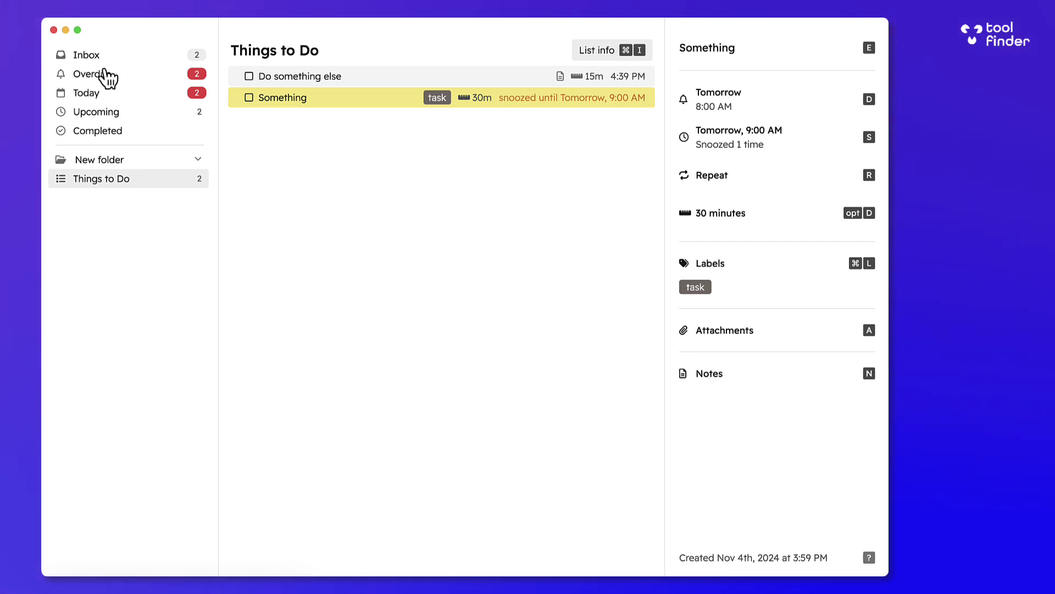
Step: In the Inbox, undo an accidental duplicate of Something more and set it due one minute from now
click(87, 55)
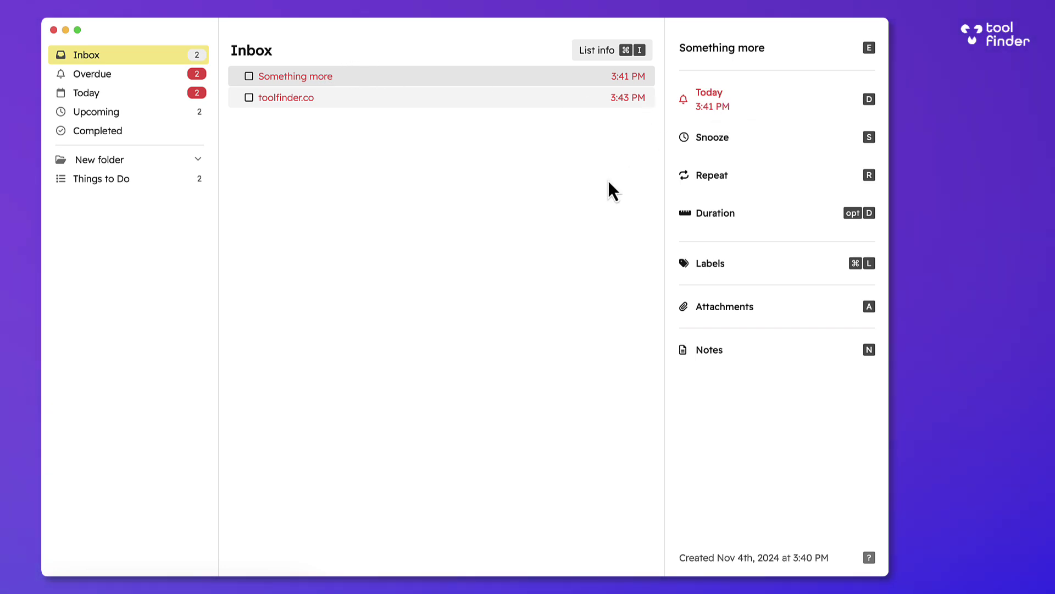
click(424, 76)
key(super+d)
key(super+z)
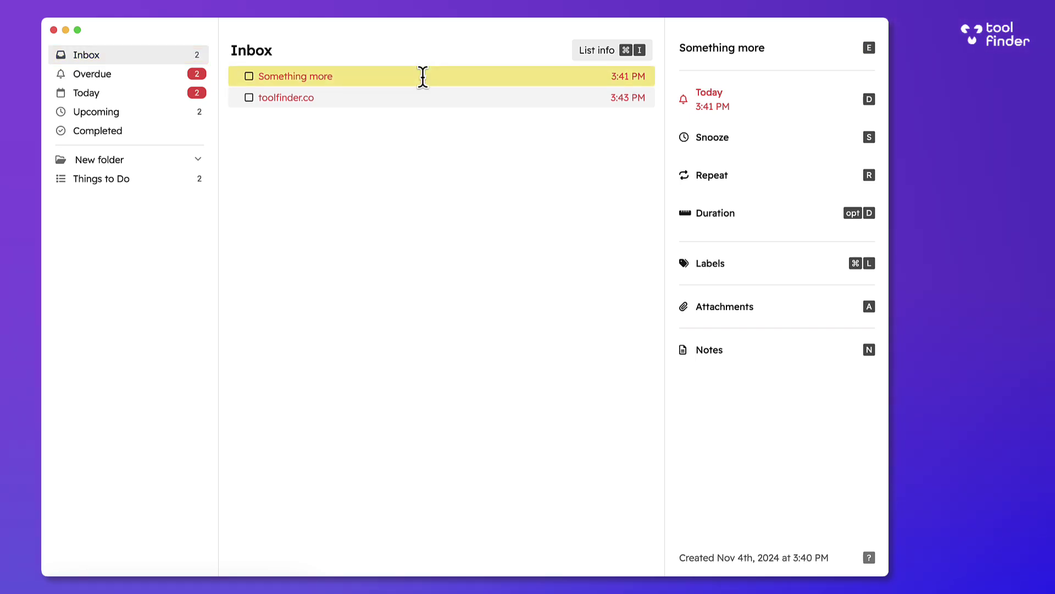
text(d)
text(1)
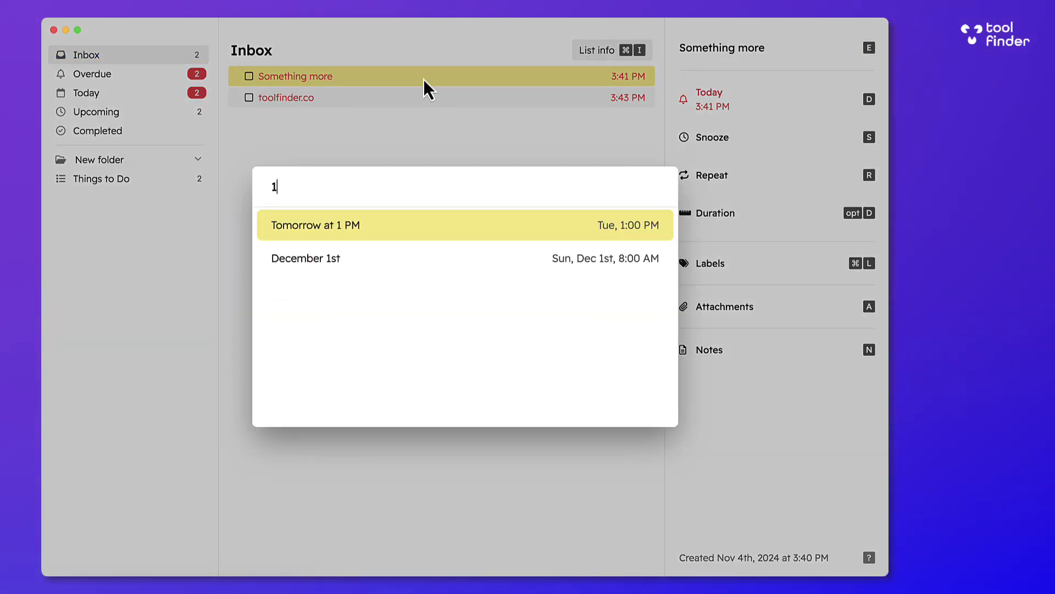
text(m)
key(Return)
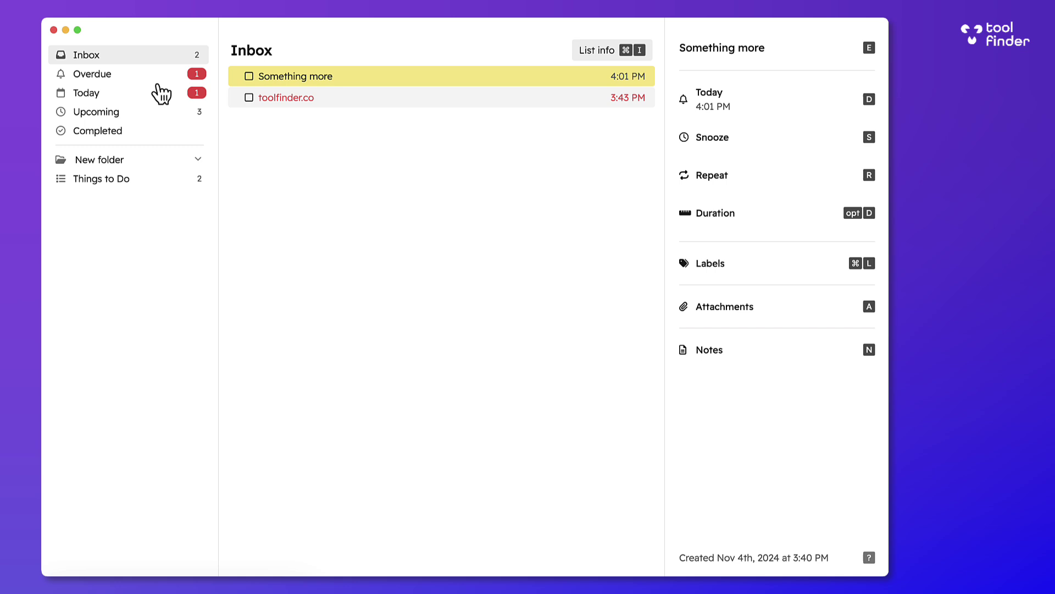
Step: Jump between Inbox, Overdue, Today and Upcoming views with the Ctrl+number shortcuts
click(148, 76)
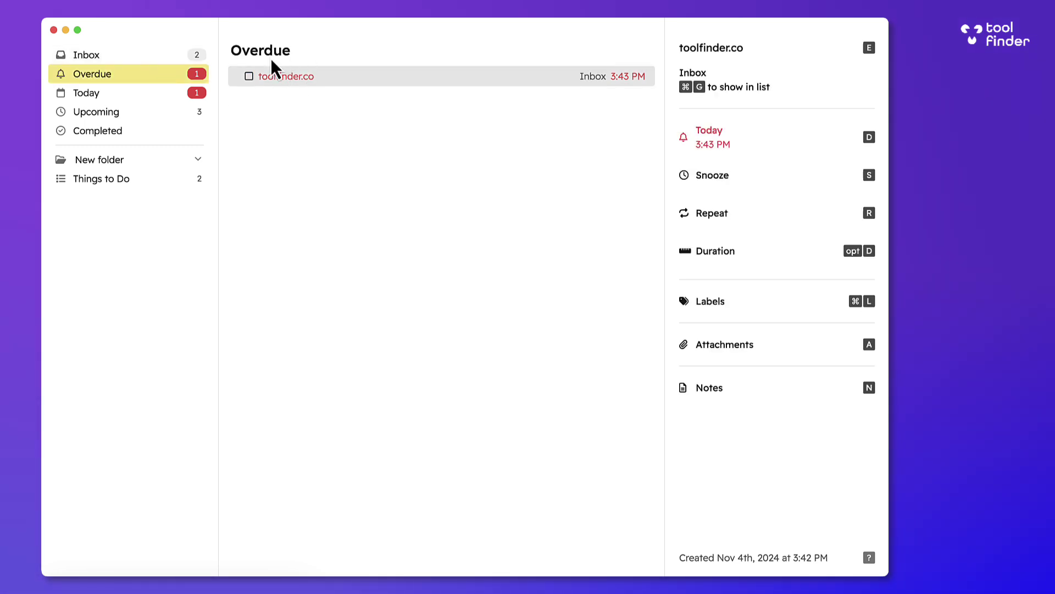
key(ctrl)
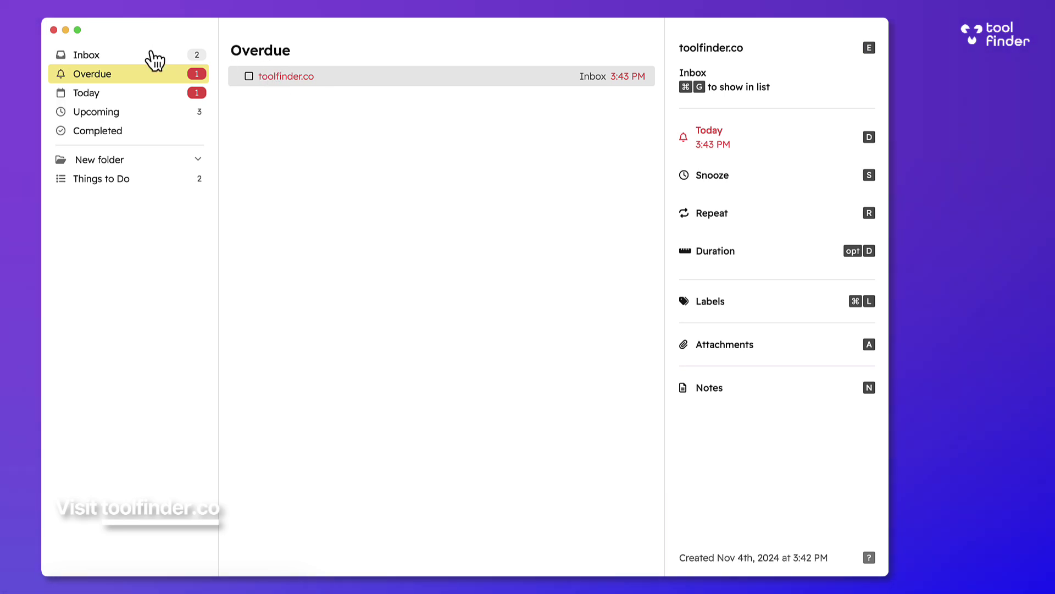
key(ctrl+1)
key(ctrl+2)
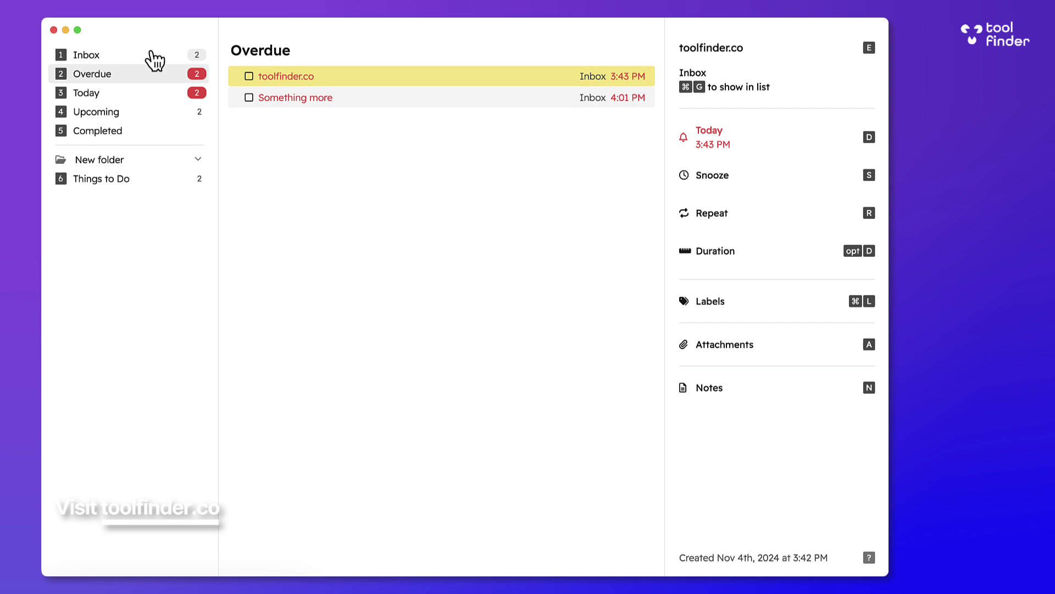
key(ctrl+3)
key(ctrl+4)
Step: Browse Today, Upcoming, Completed and New folder, ending on the Things to Do list
click(139, 93)
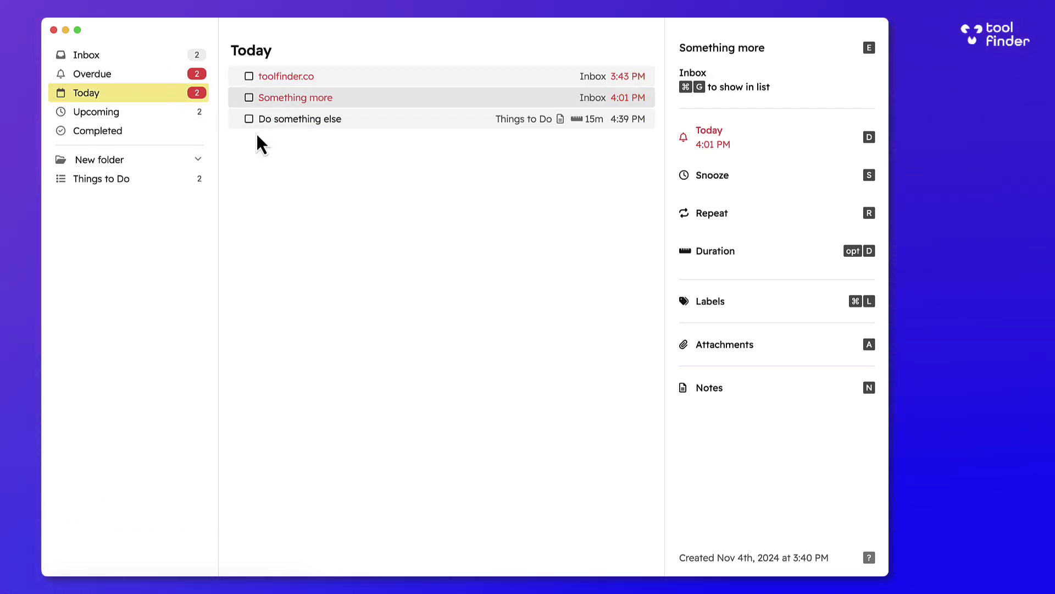
click(386, 120)
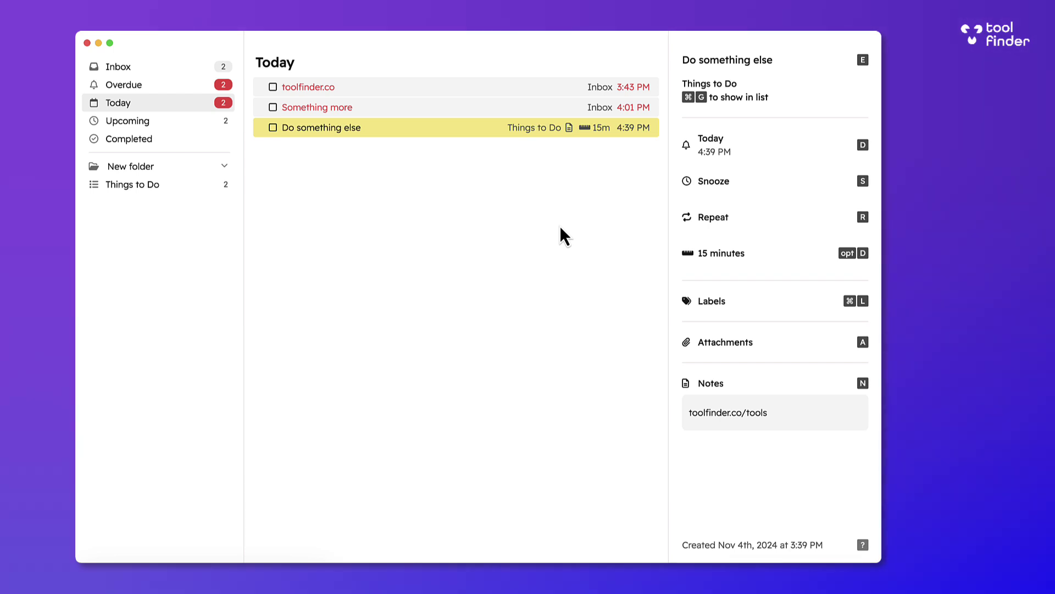
click(182, 122)
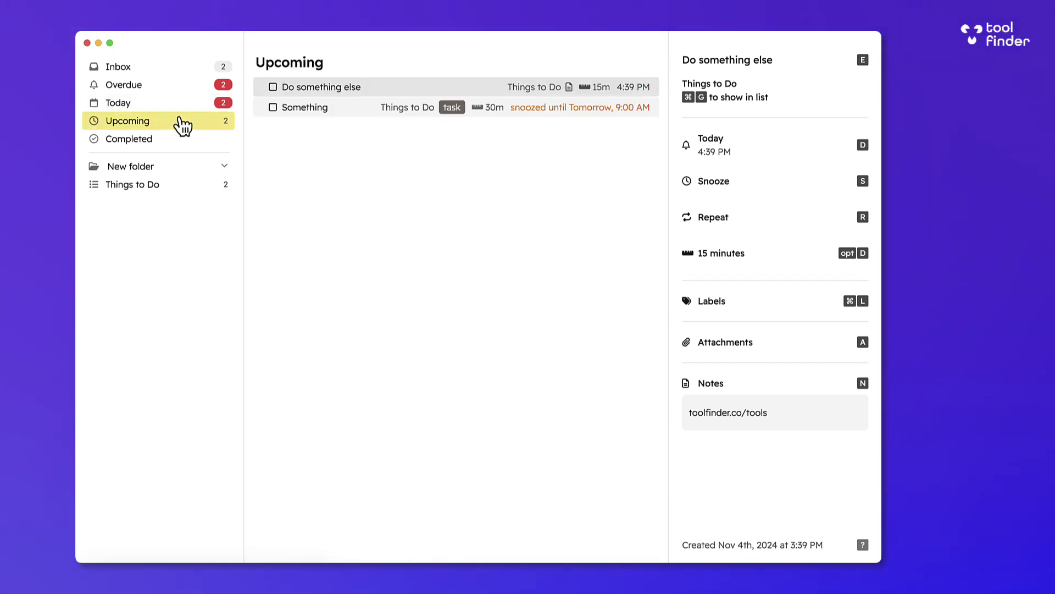
click(179, 140)
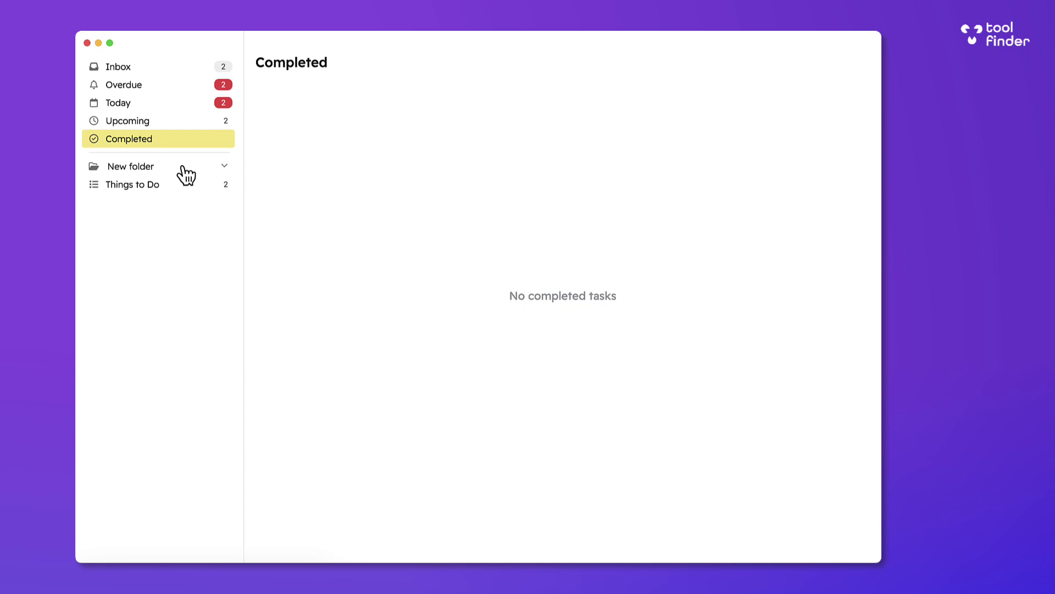
click(183, 168)
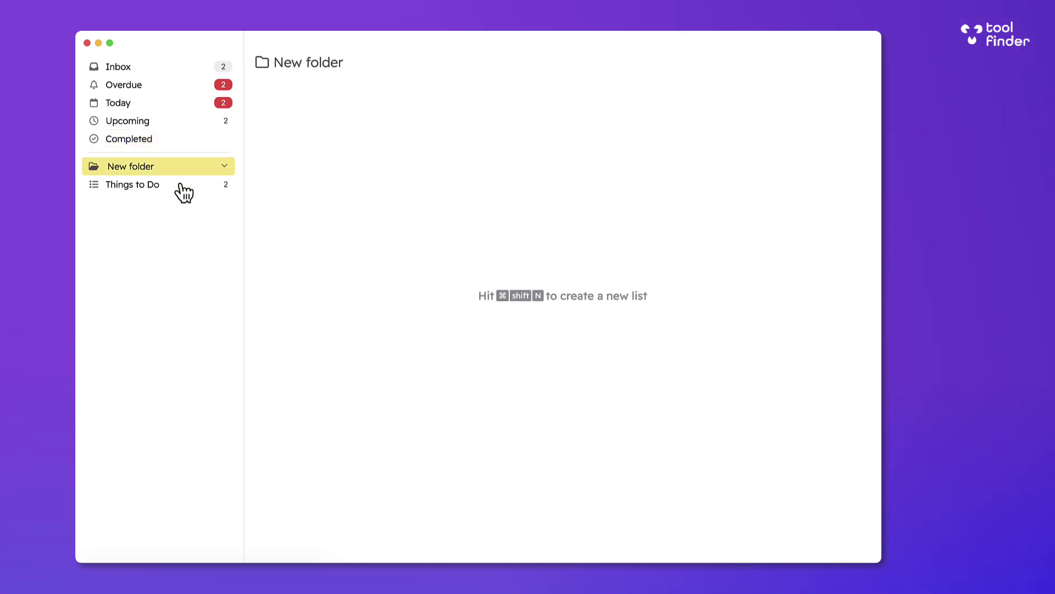
click(183, 189)
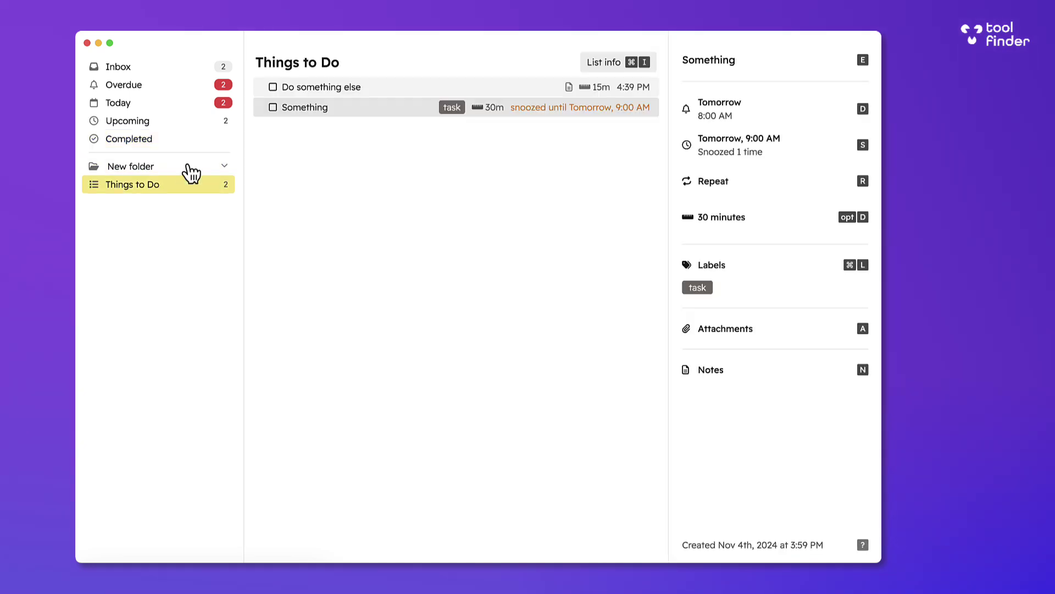
Step: Indent Something as a subtask under Do something else and start editing that task's title
click(392, 107)
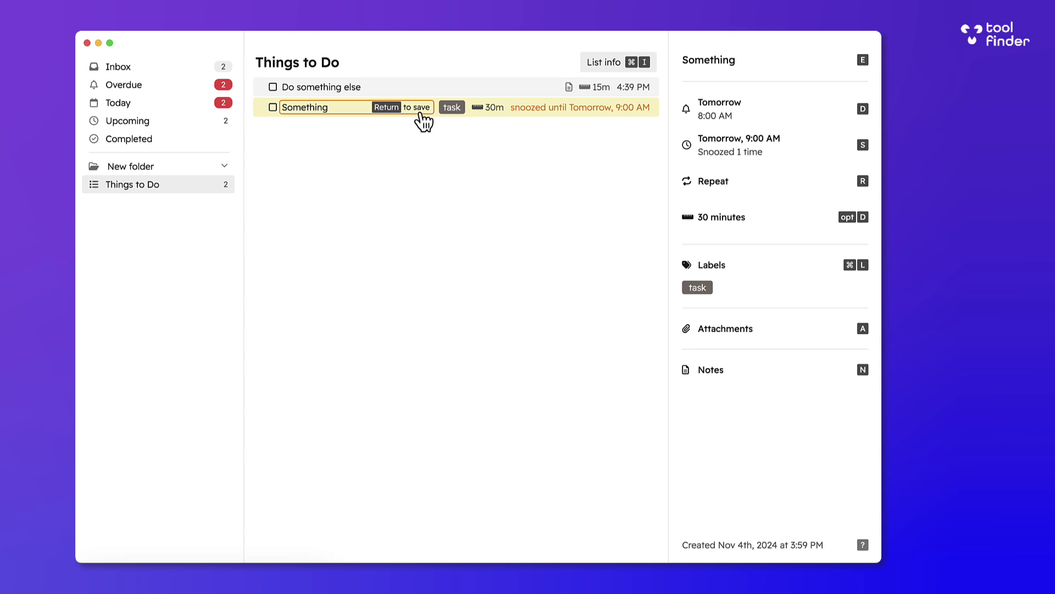
key(Return)
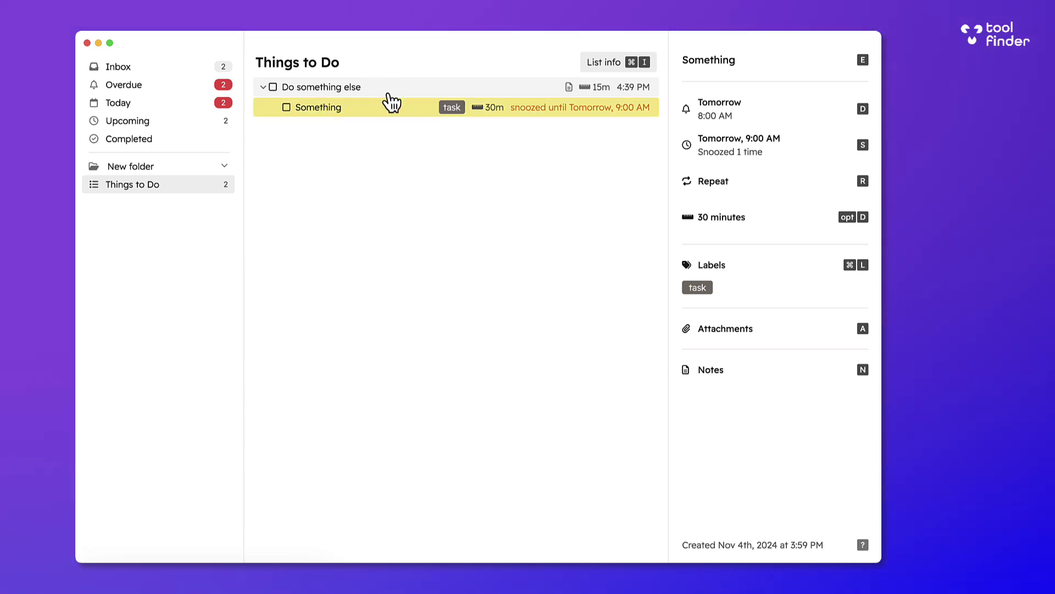
click(381, 87)
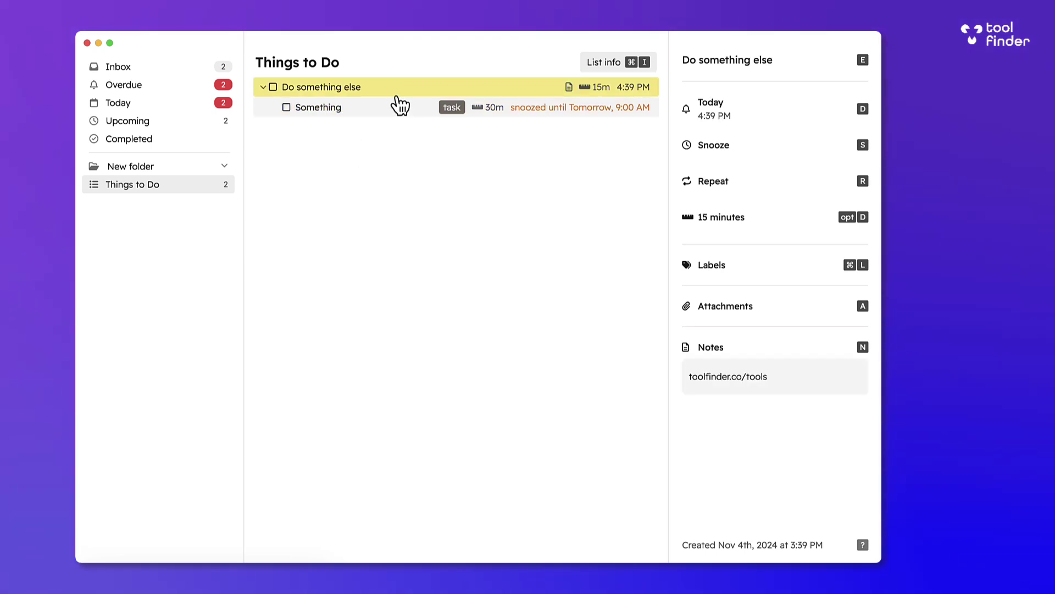
click(291, 87)
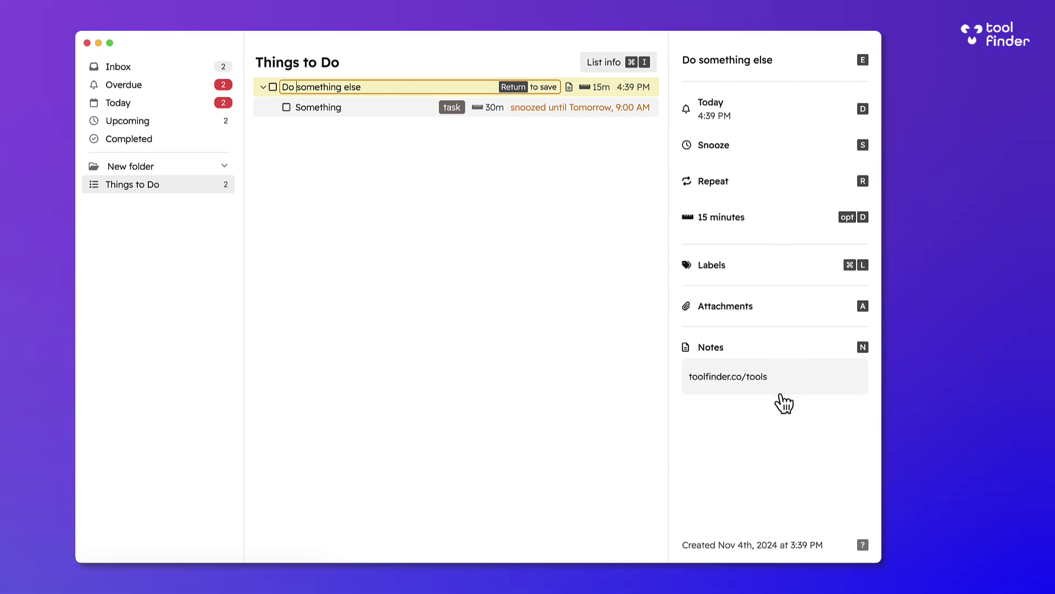
Step: Generate and copy a share link for the Things to Do list, then check its List info
click(646, 65)
click(345, 265)
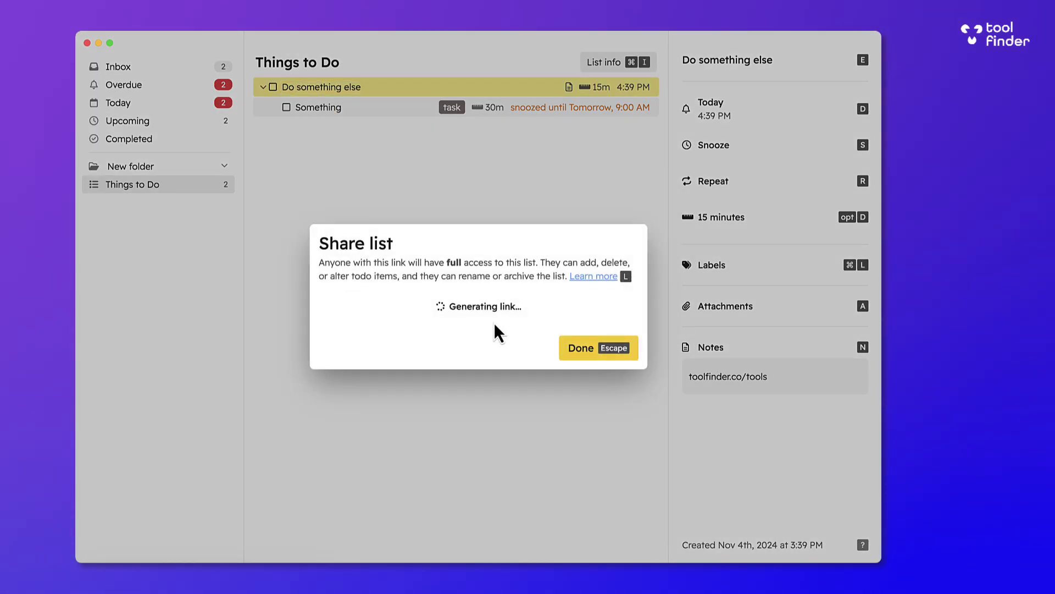
click(518, 309)
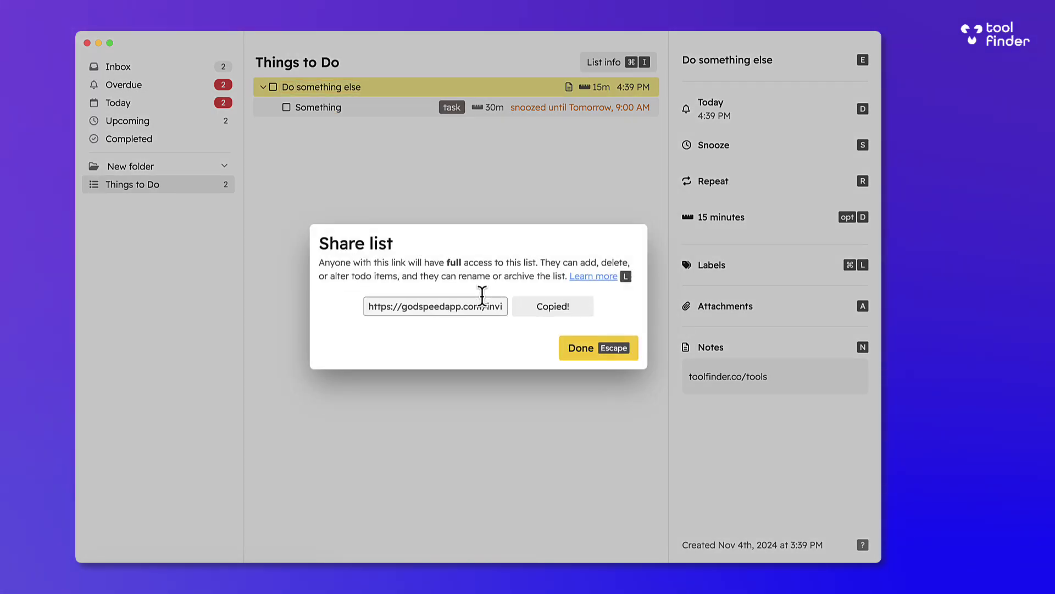
click(581, 347)
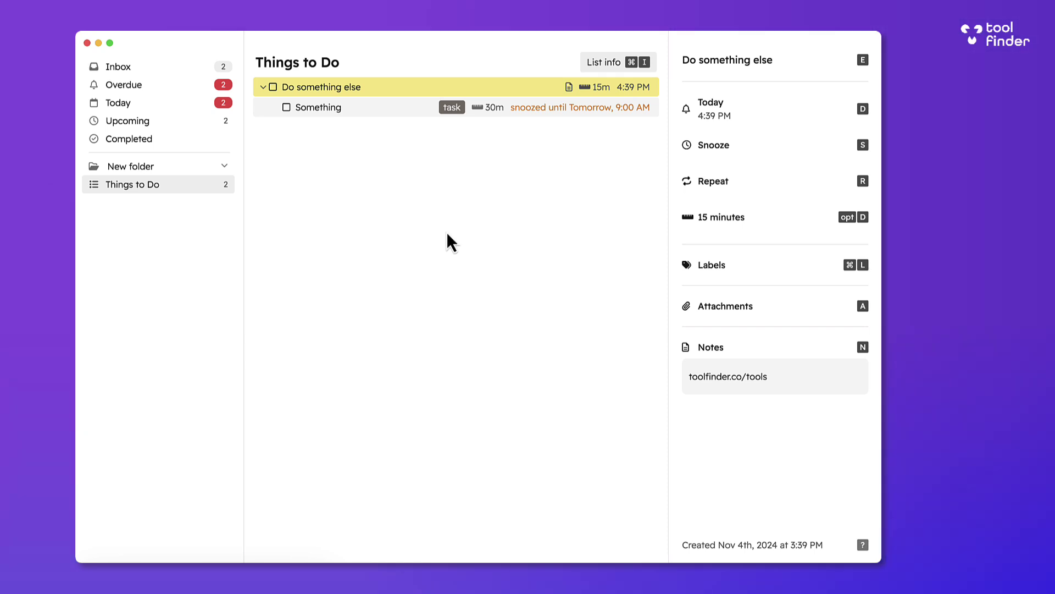
key(super+i)
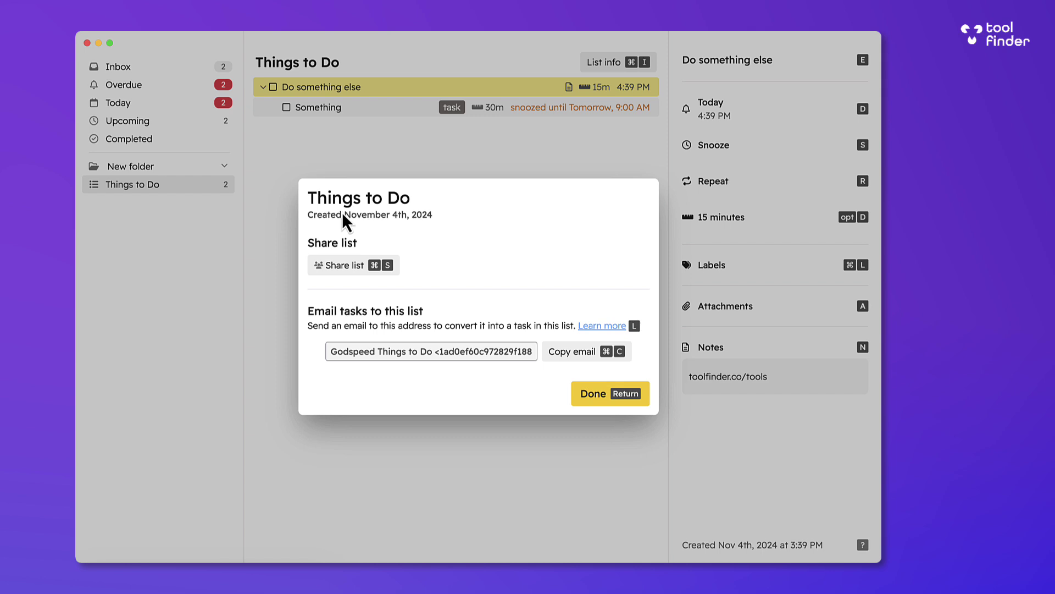
key(Escape)
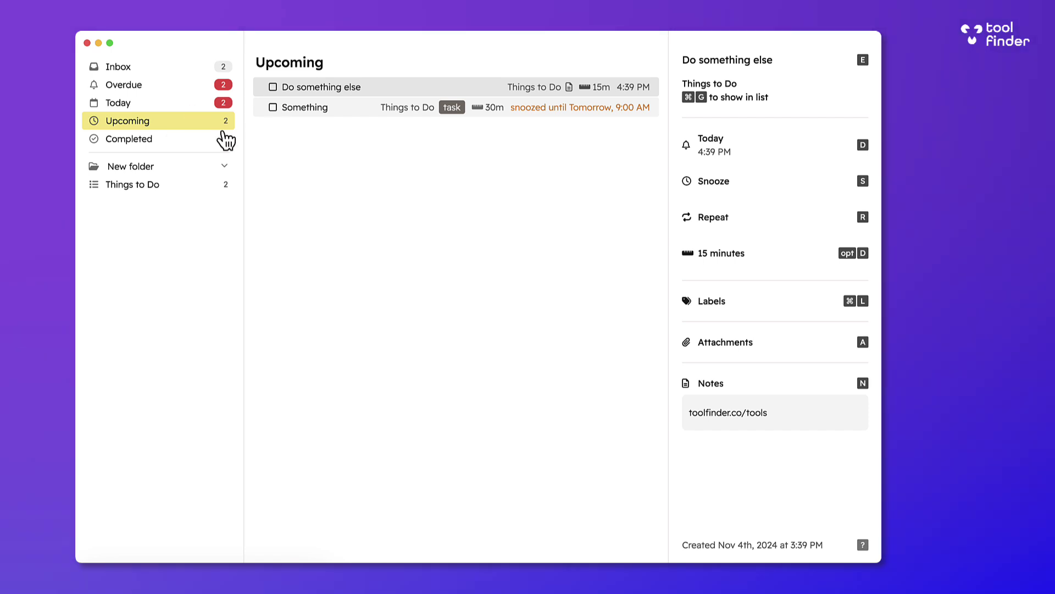
Step: From the Today view, jump to the task's original list with Show task in original list
click(197, 139)
click(182, 106)
key(super+k)
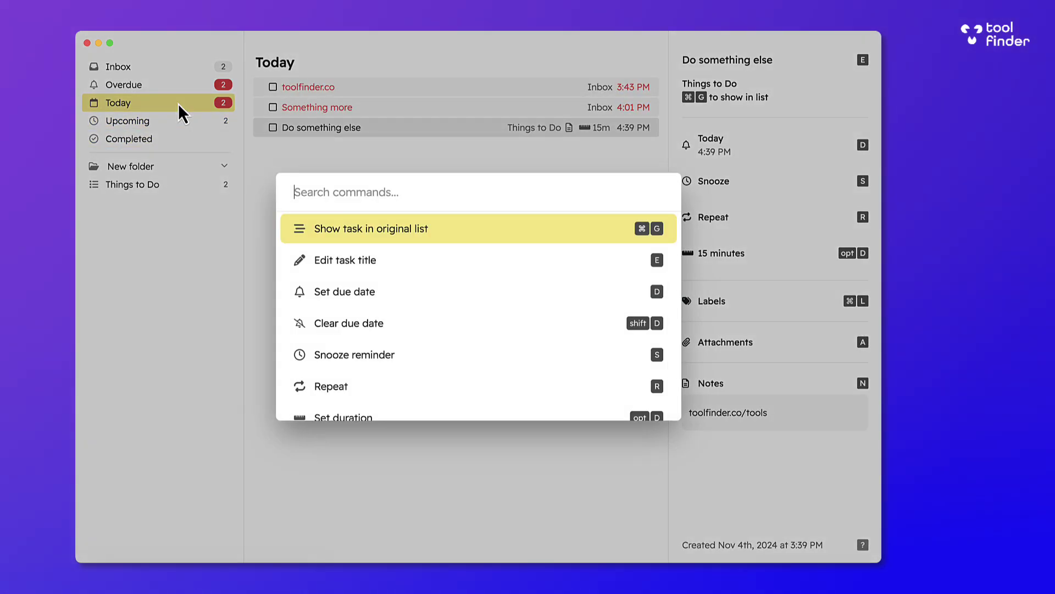
key(Down)
key(Up)
key(Return)
Step: Focus the Something task and outdent it to a top-level task
key(Down)
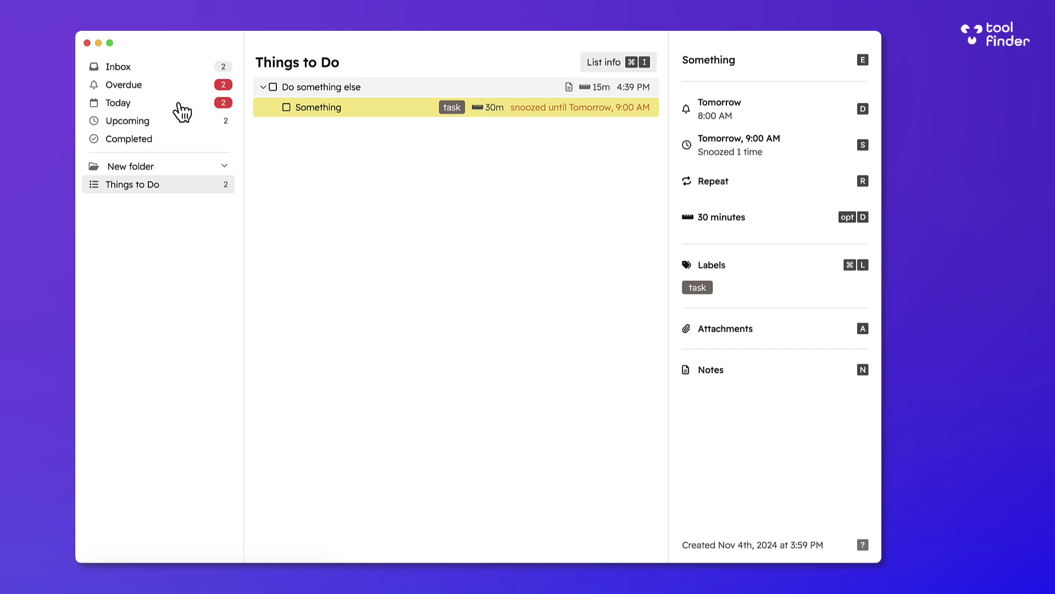
key(Up)
key(Down)
key(Up)
key(Down)
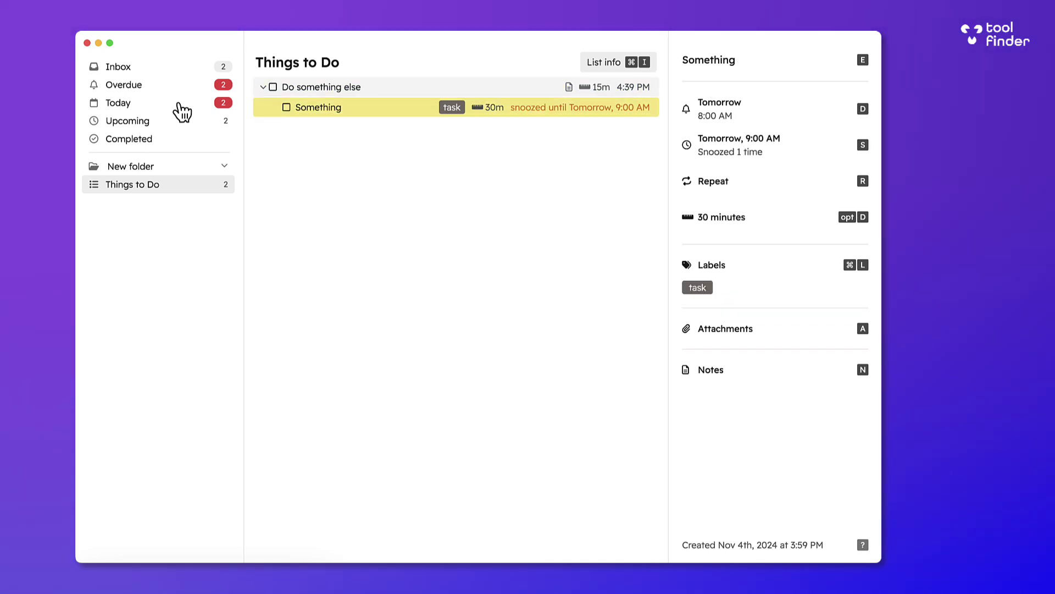
key(shift+Tab)
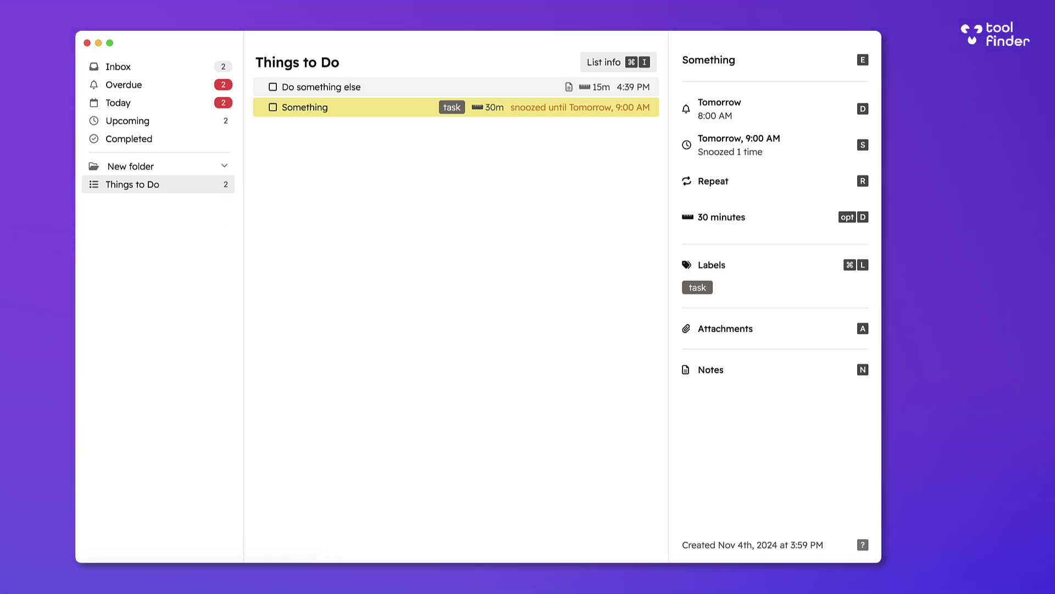
Step: Set Something due tomorrow at 1:12 PM
key(d)
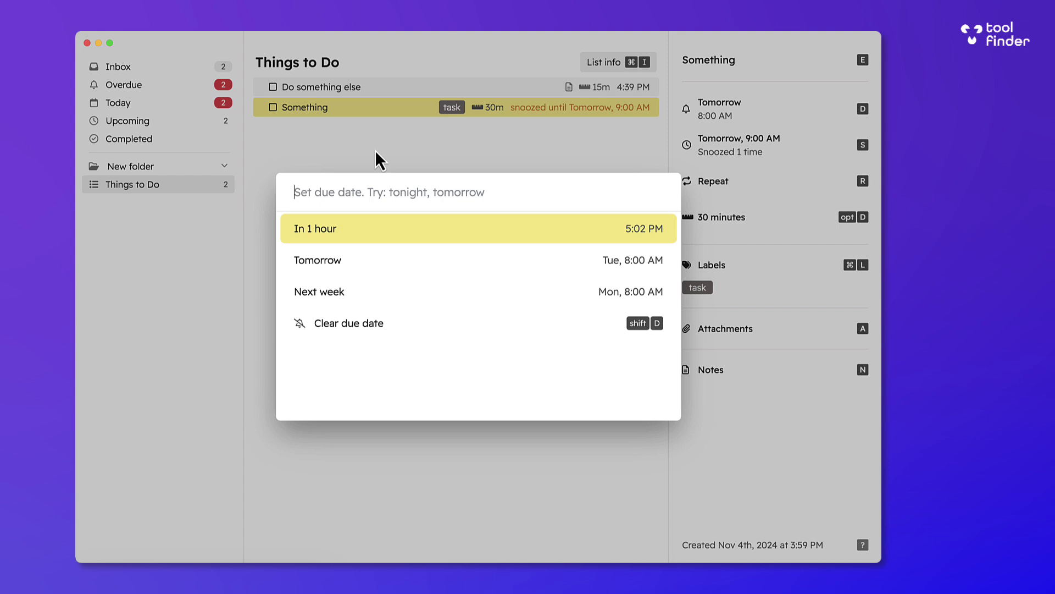
text(1:123)
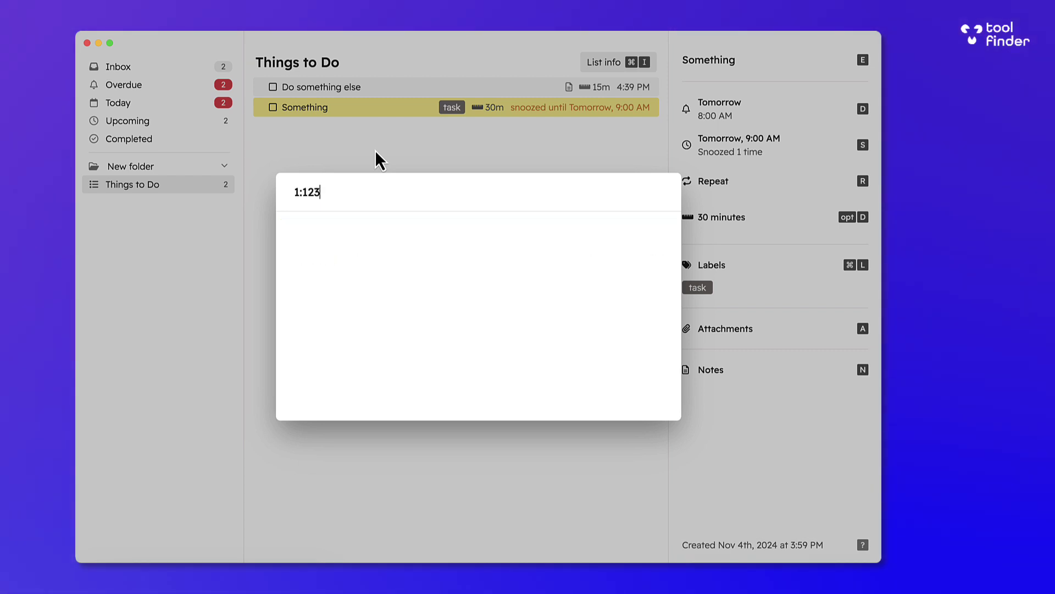
key(BackSpace)
key(Return)
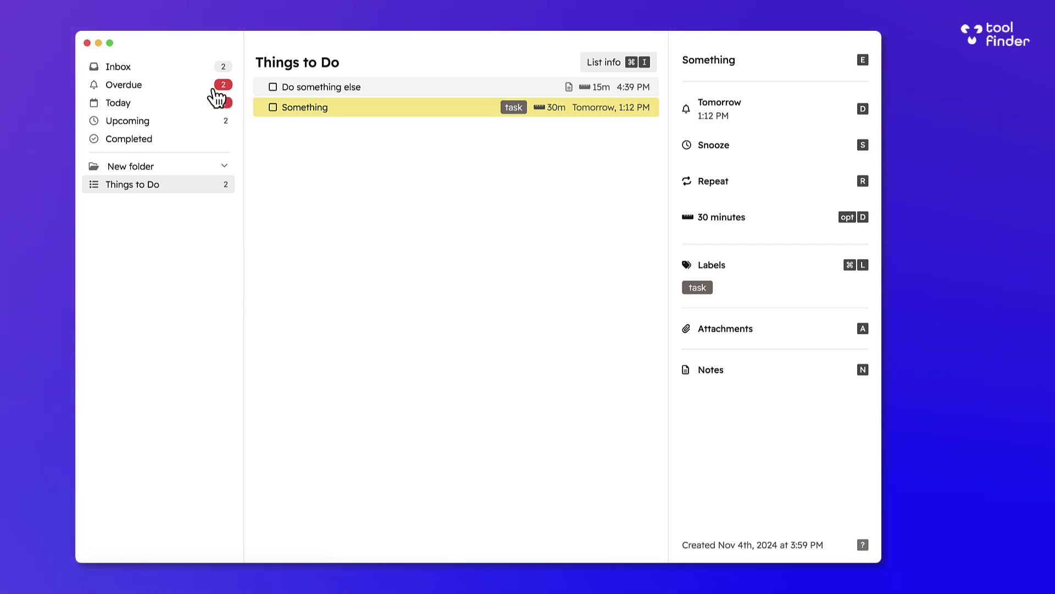
Step: Go through the Inbox and Overdue views to land on the Today view
click(194, 68)
click(198, 85)
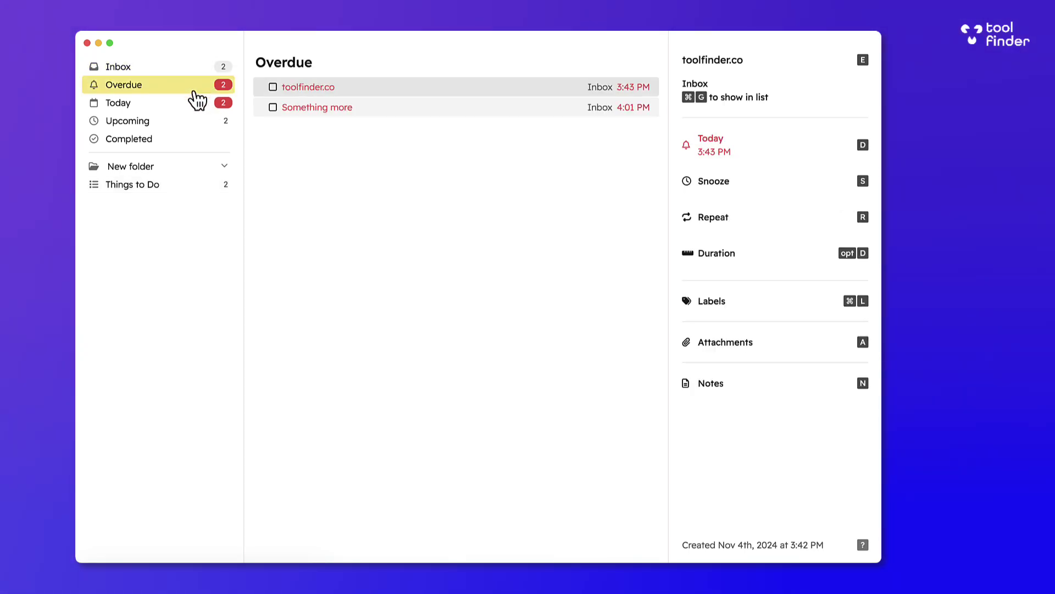
click(198, 104)
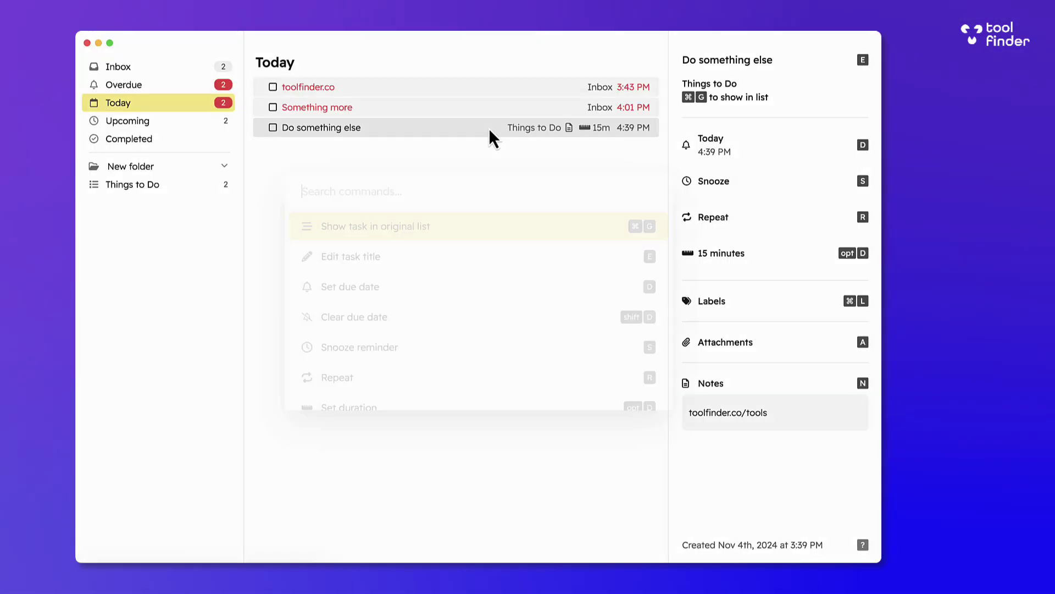
Step: Browse the command palette entries and run 'Create new folder' to add a second empty folder
key(Down)
key(Down)
key(Down)
key(Down)
key(Down)
key(Down)
key(Down)
key(Down)
key(Down)
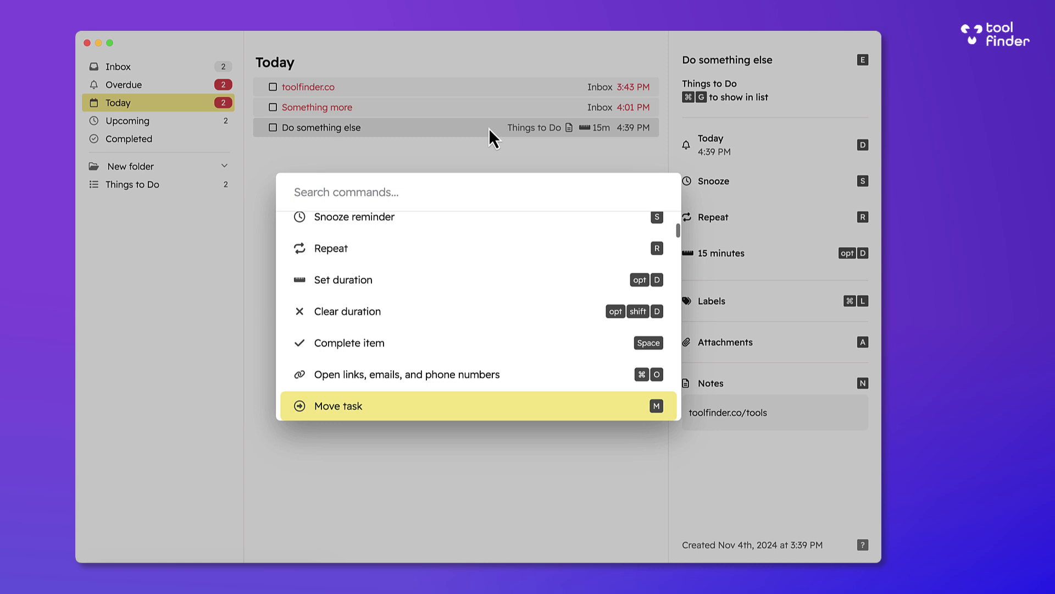
key(Down)
key(Down)
key(Down)
key(Up)
key(Up)
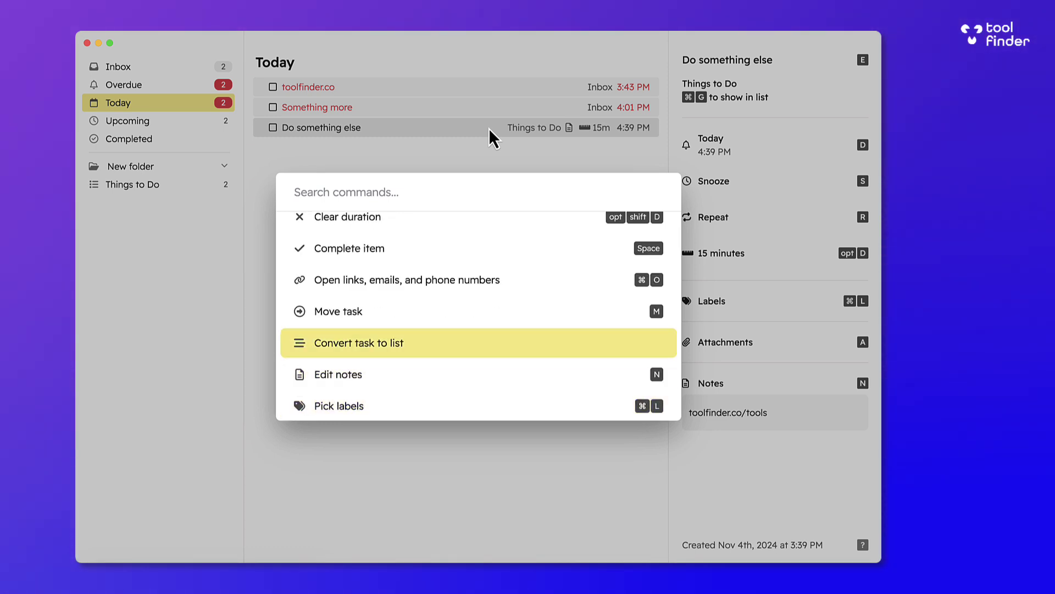
key(Down)
key(Down)
key(Down)
key(Down)
key(Down)
key(Down)
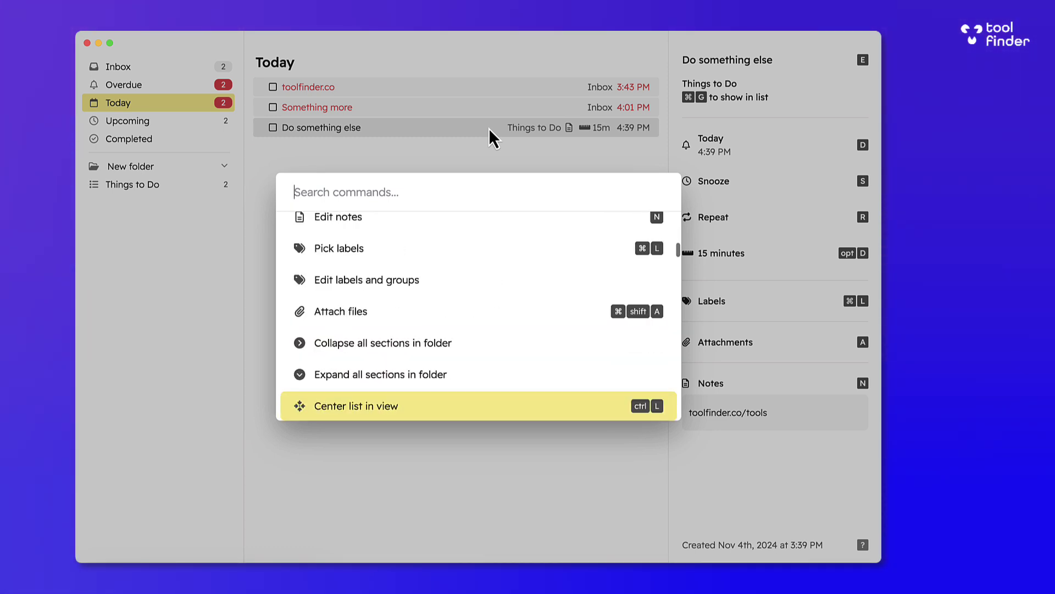
key(Down)
key(Down)
key(Down)
key(Up)
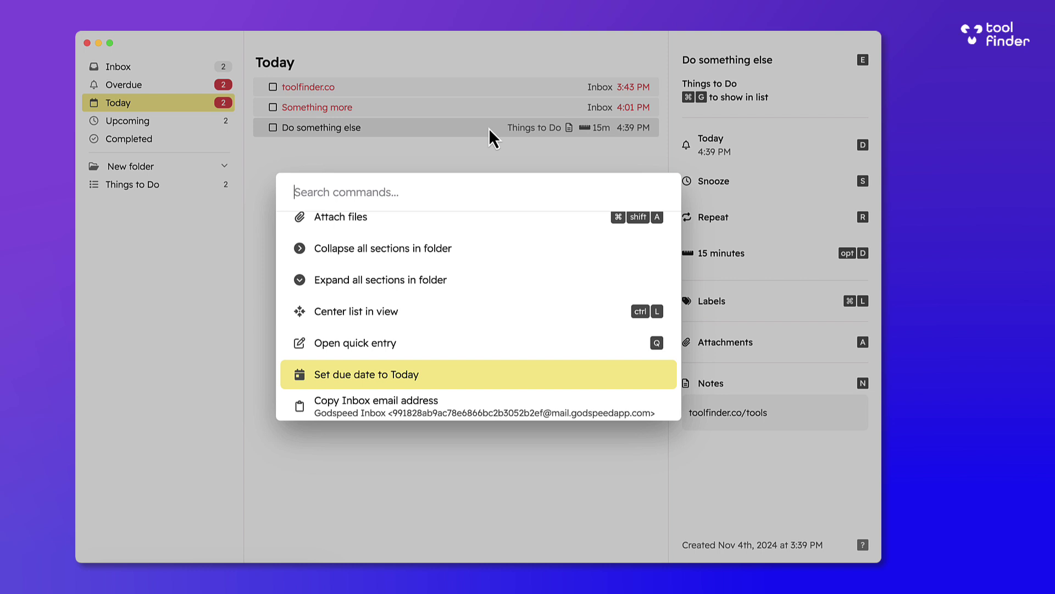
key(Down)
key(Down)
key(Up)
key(Up)
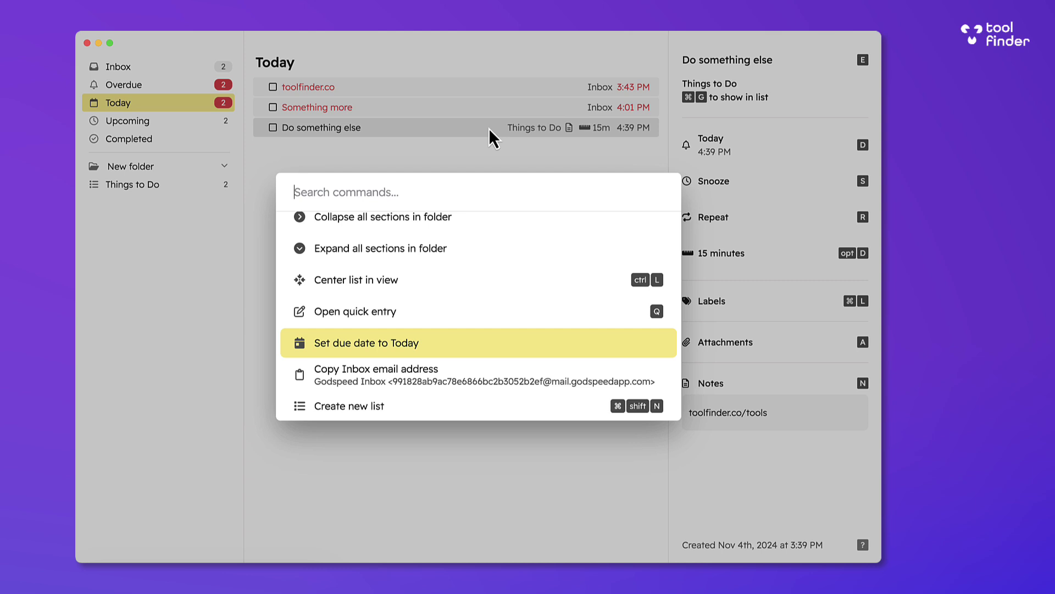
key(Down)
key(Down)
key(Down)
key(Down)
key(Down)
key(Down)
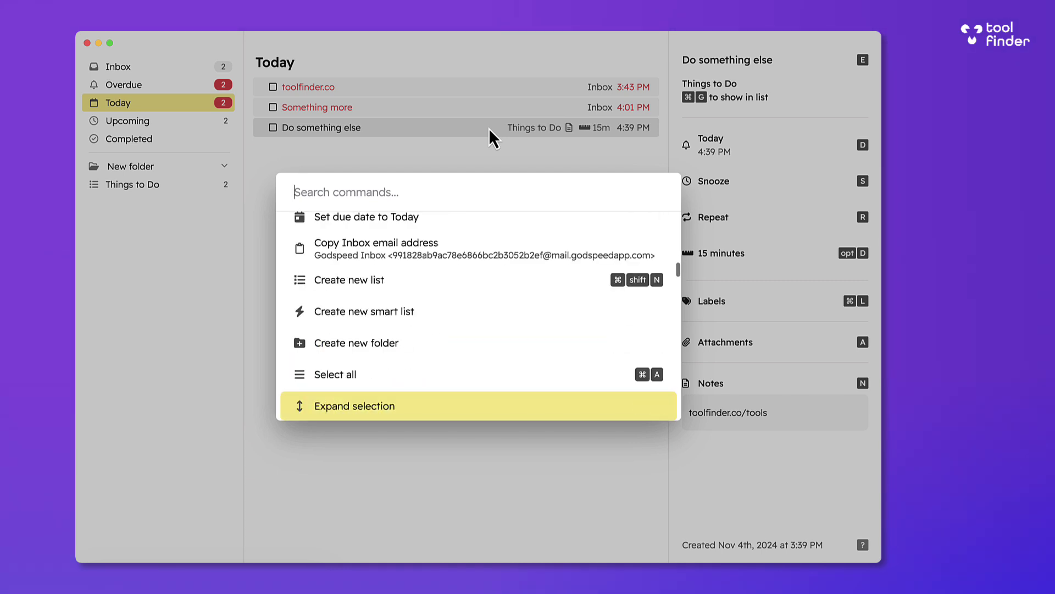
key(Up)
key(Up)
key(Return)
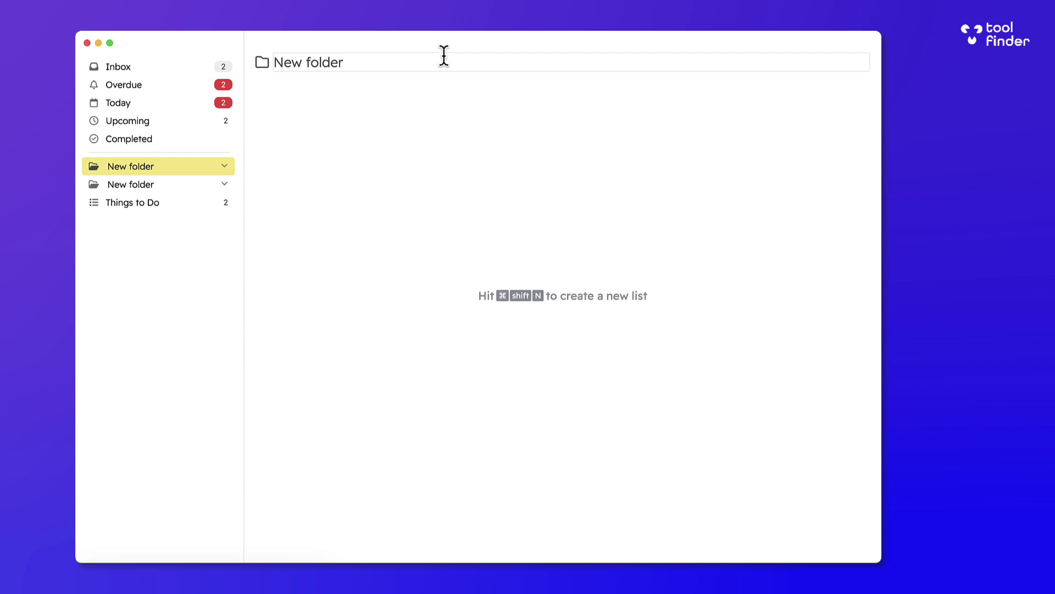
Step: Switch from Overdue to the Today view and focus the first task
click(177, 90)
click(173, 103)
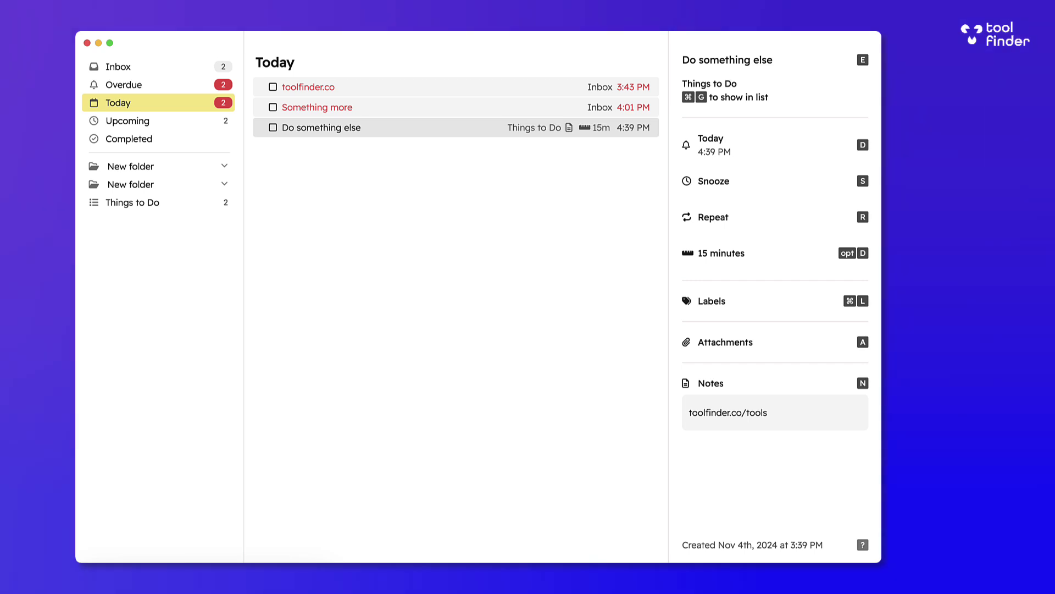
key(Tab)
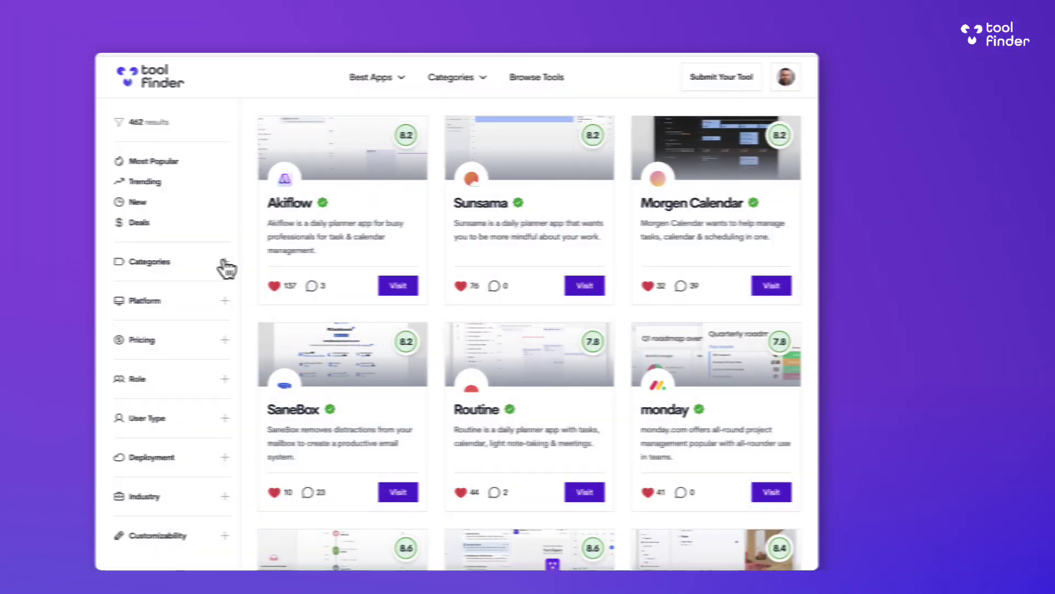
Step: Filter tools to Note-Taking apps on iOS and open the Obsidian review
click(229, 261)
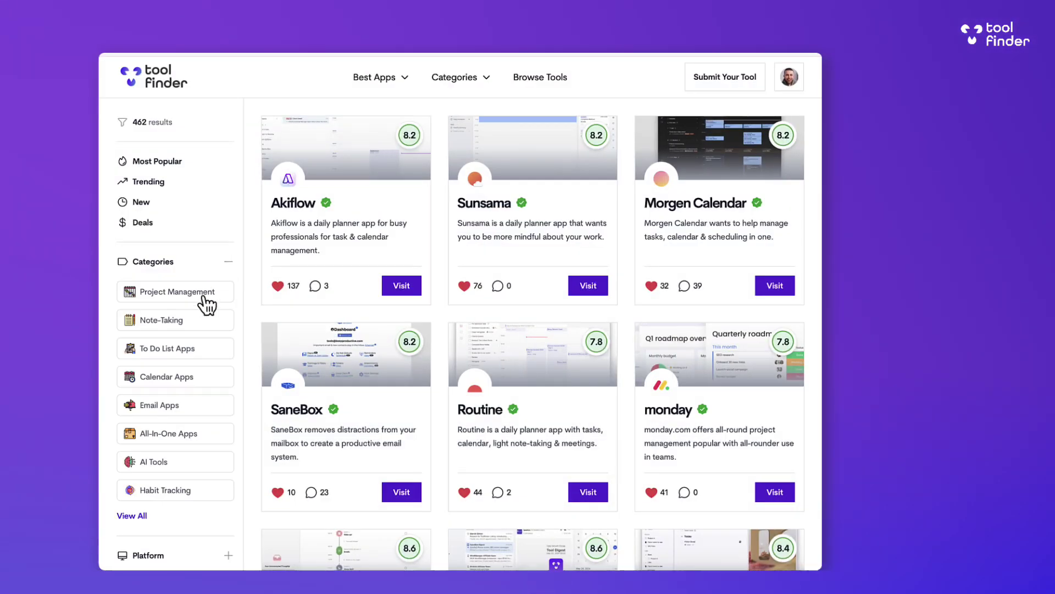
click(161, 312)
click(228, 261)
click(229, 301)
click(166, 359)
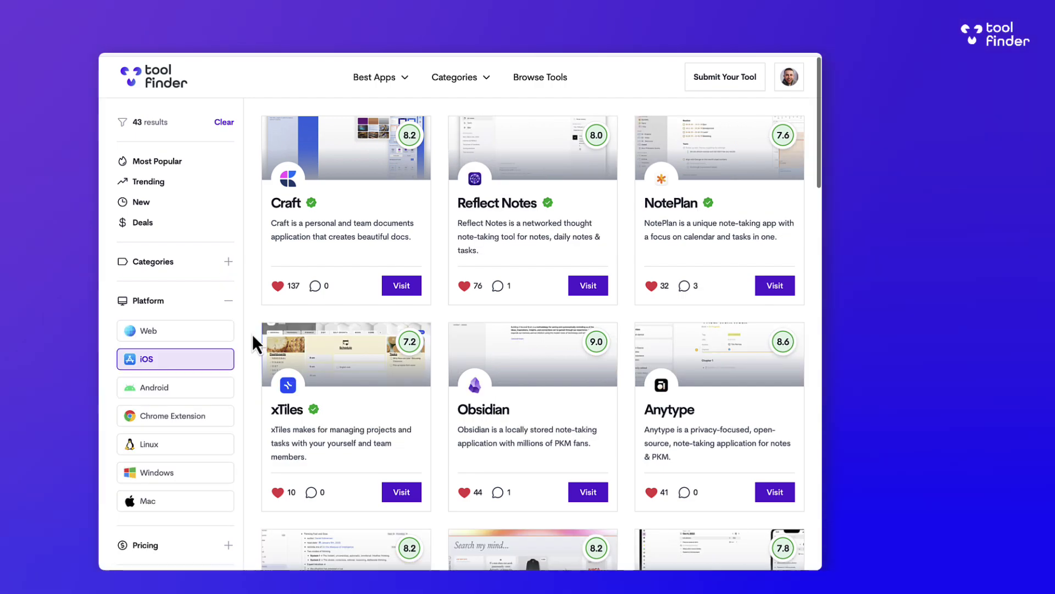
click(492, 410)
scroll(650, 404, down, 8)
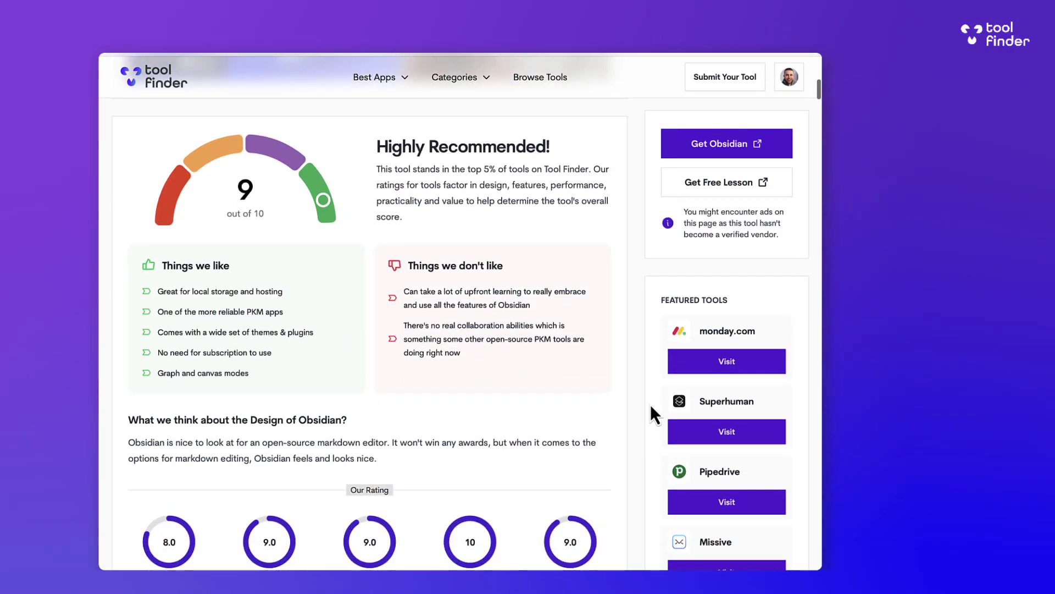